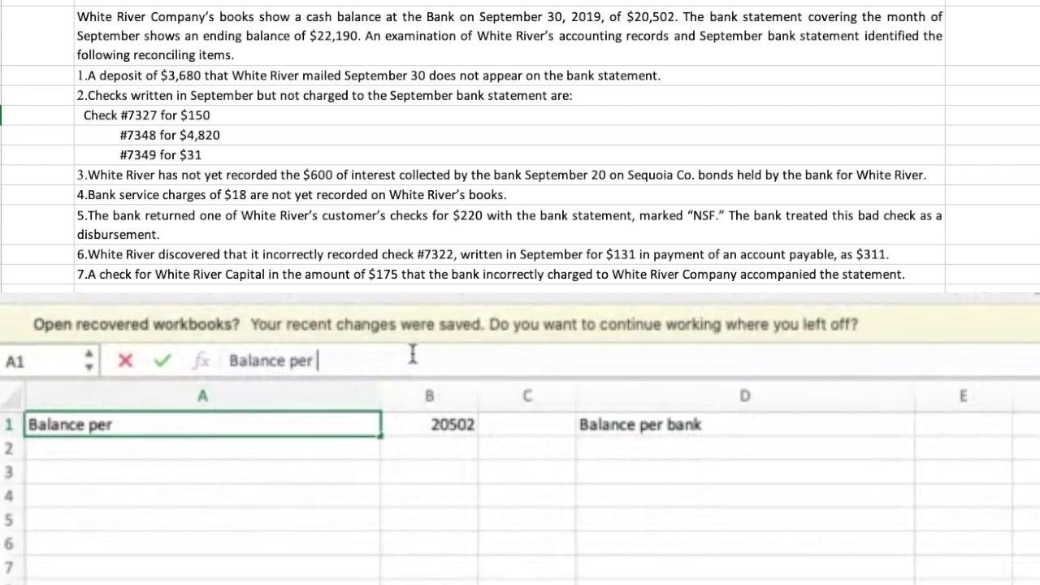
# - Complete the label in A1 as "Balance per book" and enter 21190 in E1 as the bank balance
pyautogui.press('Tab')
pyautogui.press('Tab')
pyautogui.press('Tab')
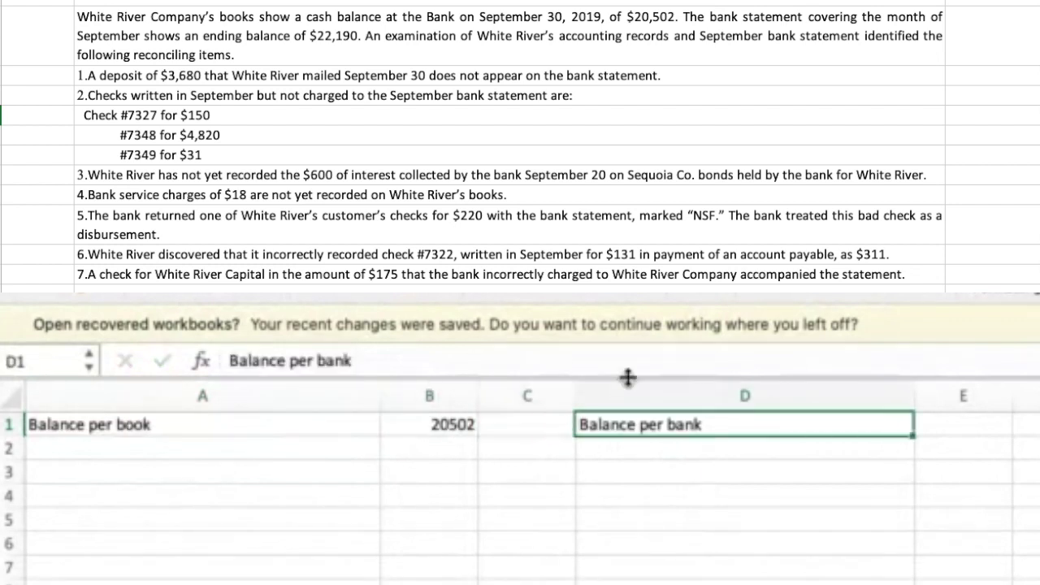
pyautogui.click(986, 426)
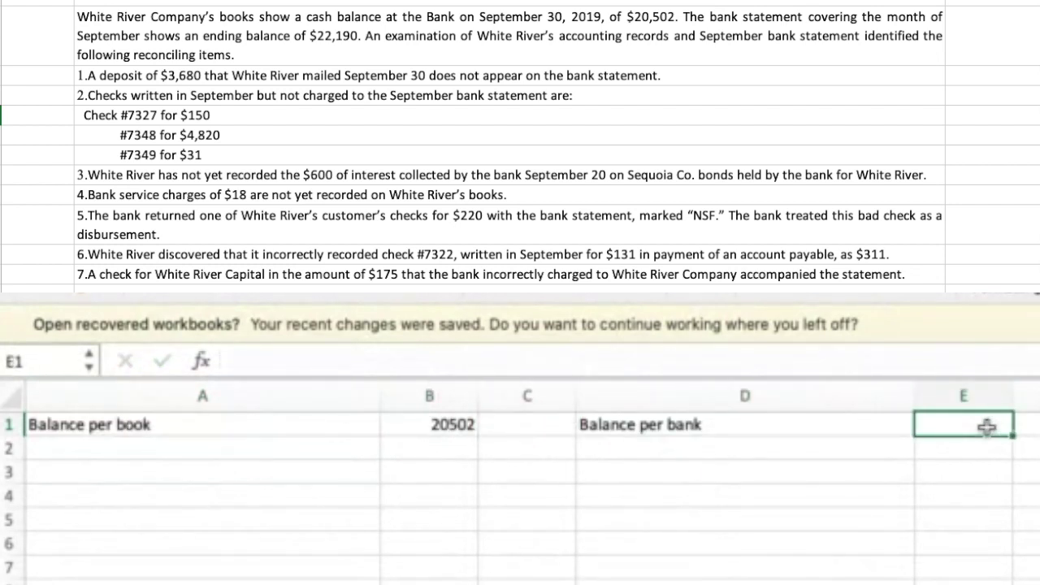
pyautogui.write('21190')
pyautogui.press('Return')
# - Format the amounts in columns B and E with thousands separators and no decimal places
pyautogui.click(429, 396)
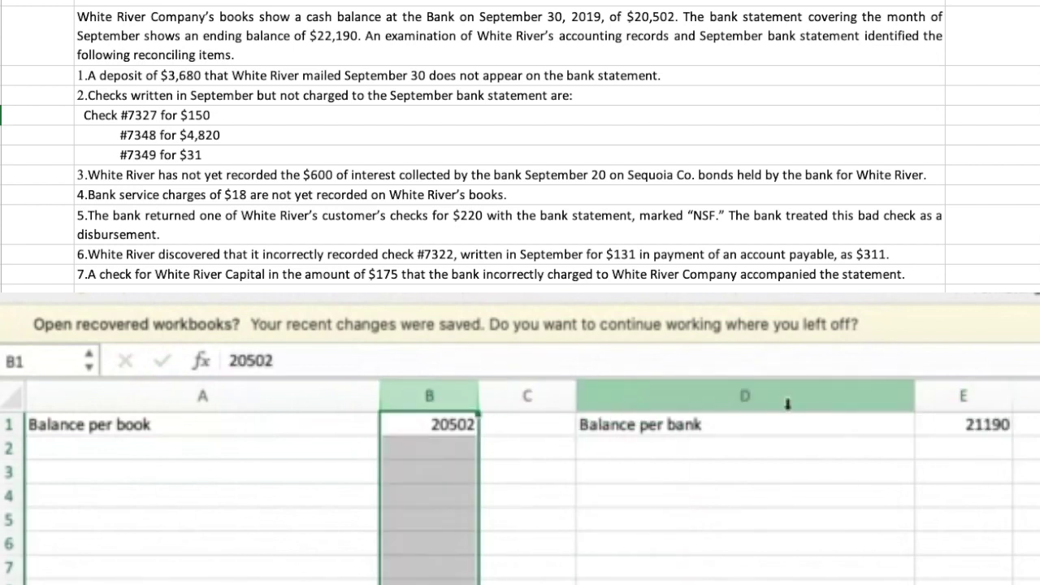
pyautogui.keyDown('super'); pyautogui.click(985, 395); pyautogui.keyUp('super')
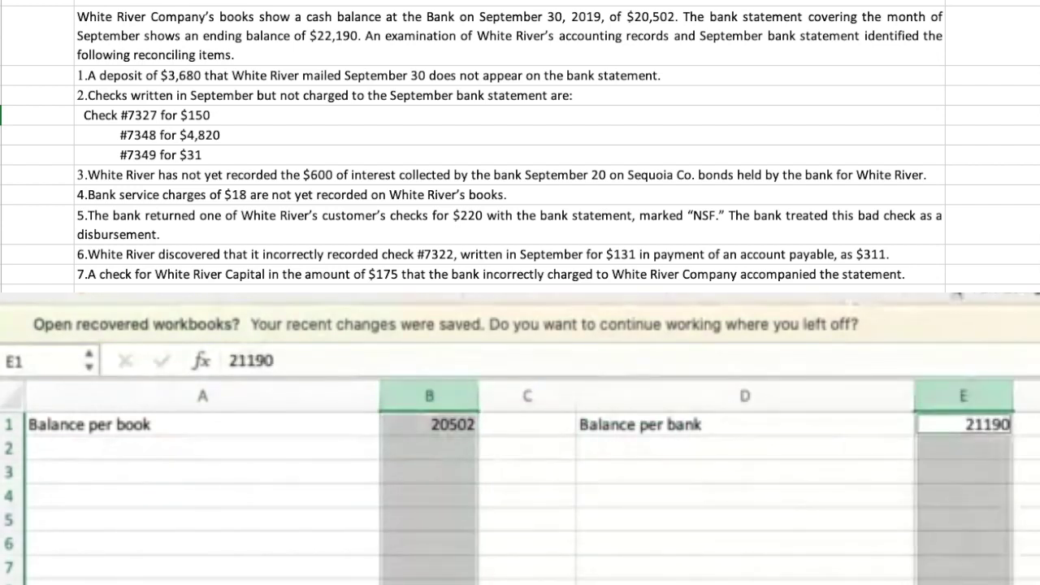
pyautogui.hotkey('ctrl', 'shift', '1')
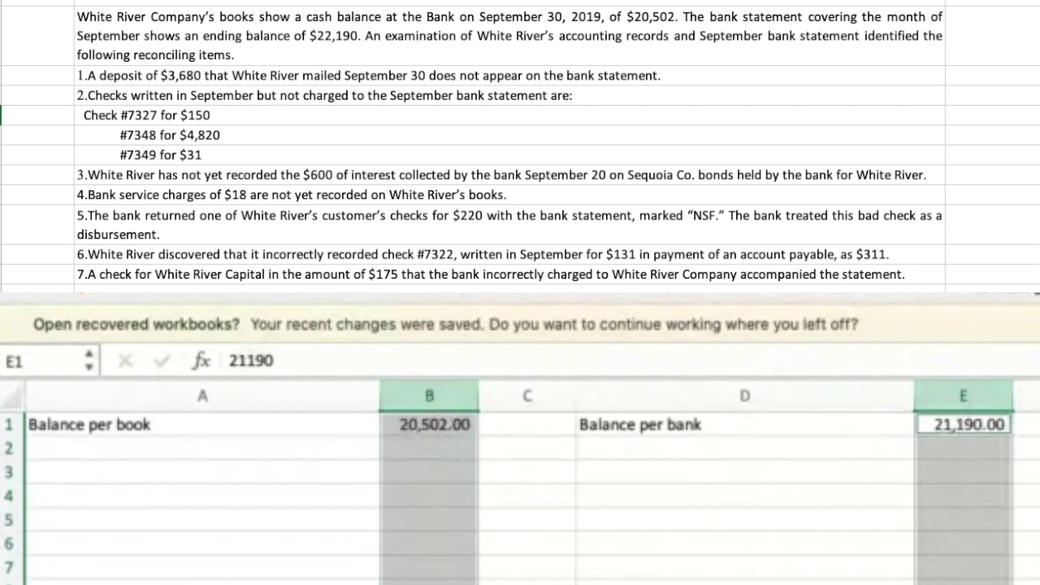
pyautogui.click(886, 303)
pyautogui.click(886, 303)
pyautogui.click(294, 500)
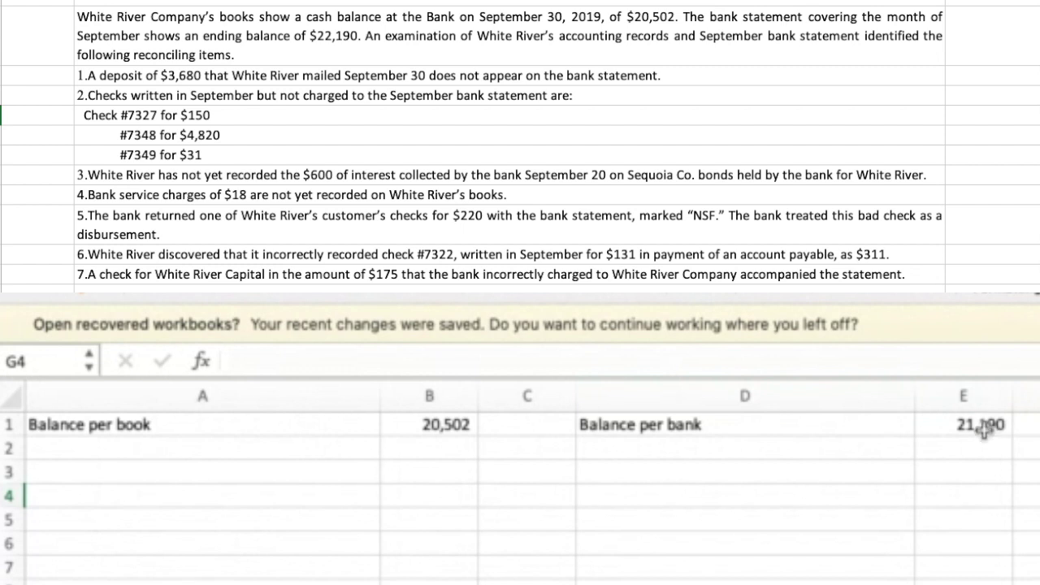
# - Correct the balance per bank in E1 to 22190
pyautogui.click(981, 424)
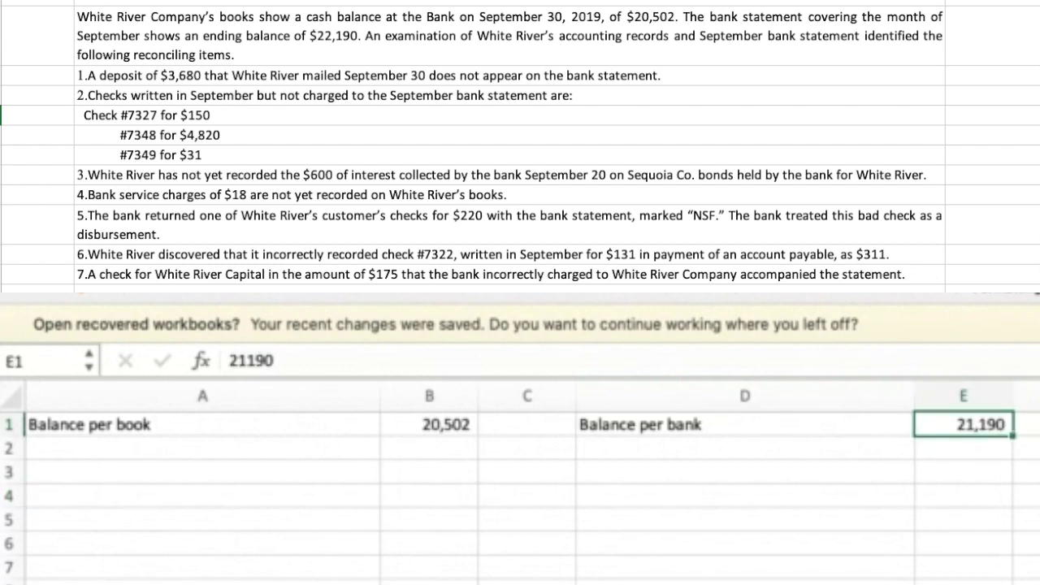
pyautogui.click(242, 362)
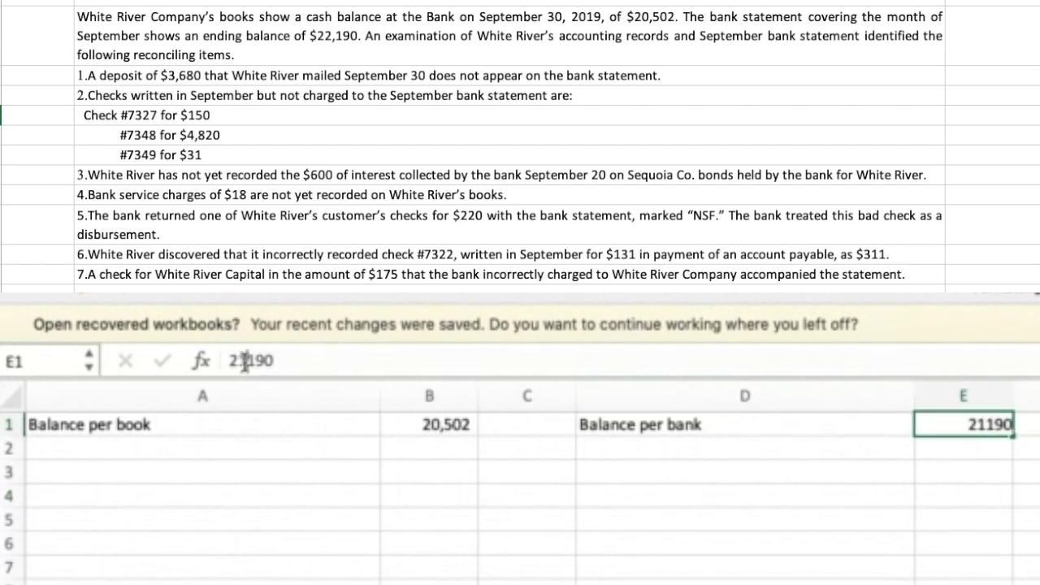
pyautogui.write('2')
pyautogui.press('Return')
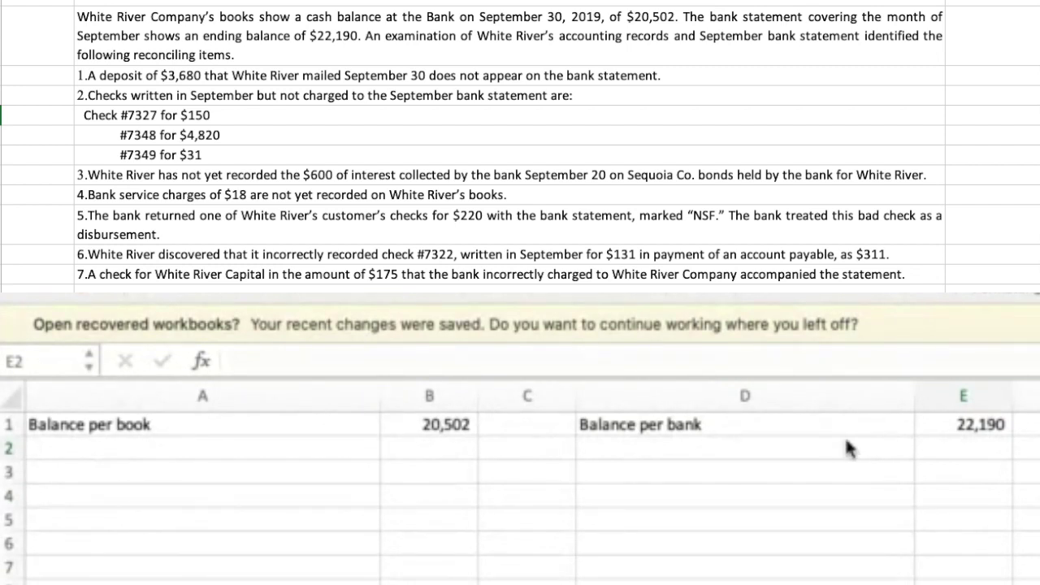
# - Add the line "Add: Deposit in transit" in D2 with the amount 3680 in E2
pyautogui.click(728, 452)
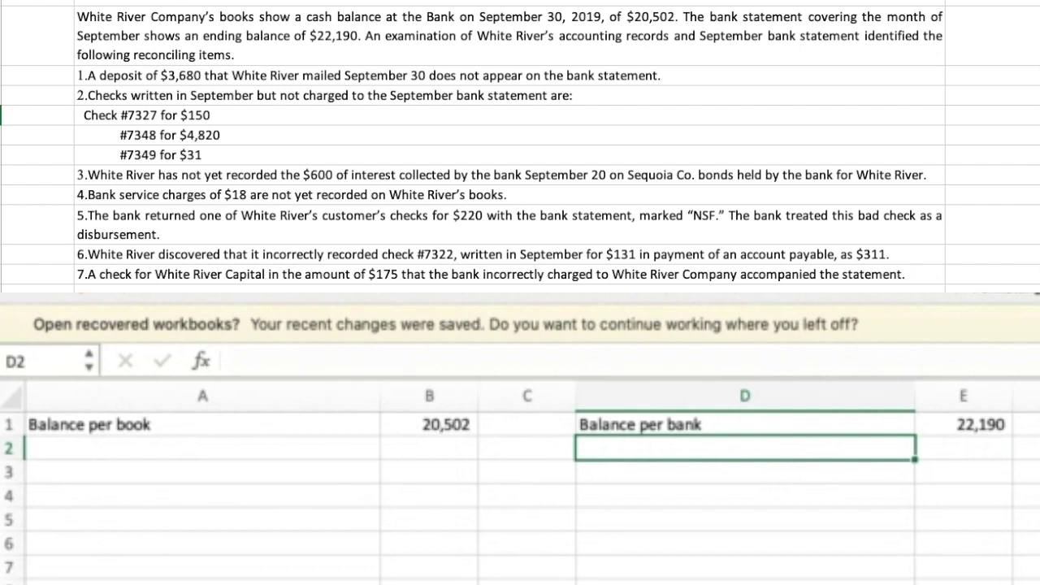
pyautogui.write('Add:')
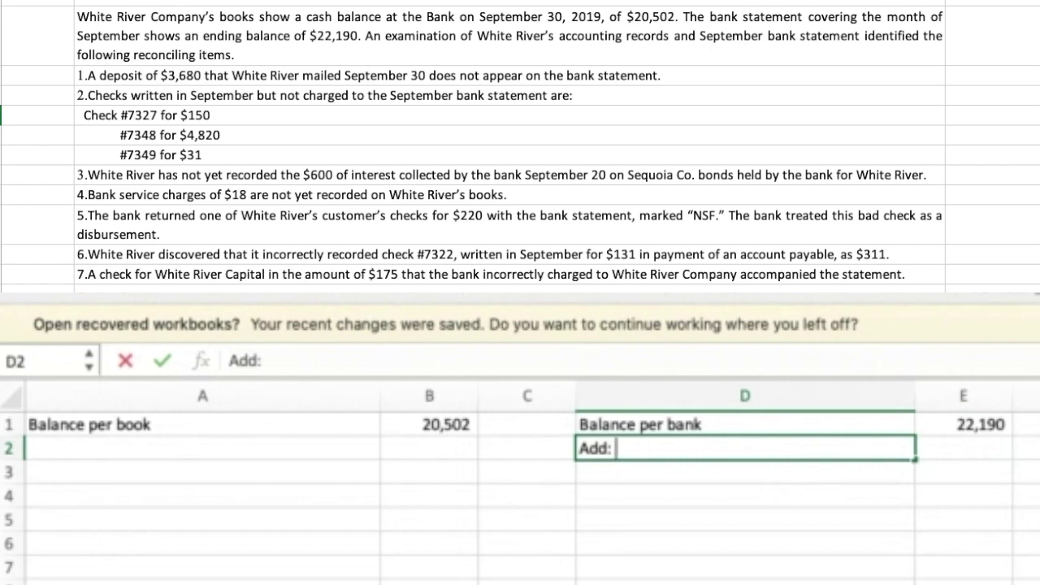
pyautogui.write(' Deposit in')
pyautogui.write(' trna')
pyautogui.press('BackSpace')
pyautogui.press('BackSpace')
pyautogui.write('ansit')
pyautogui.press('Tab')
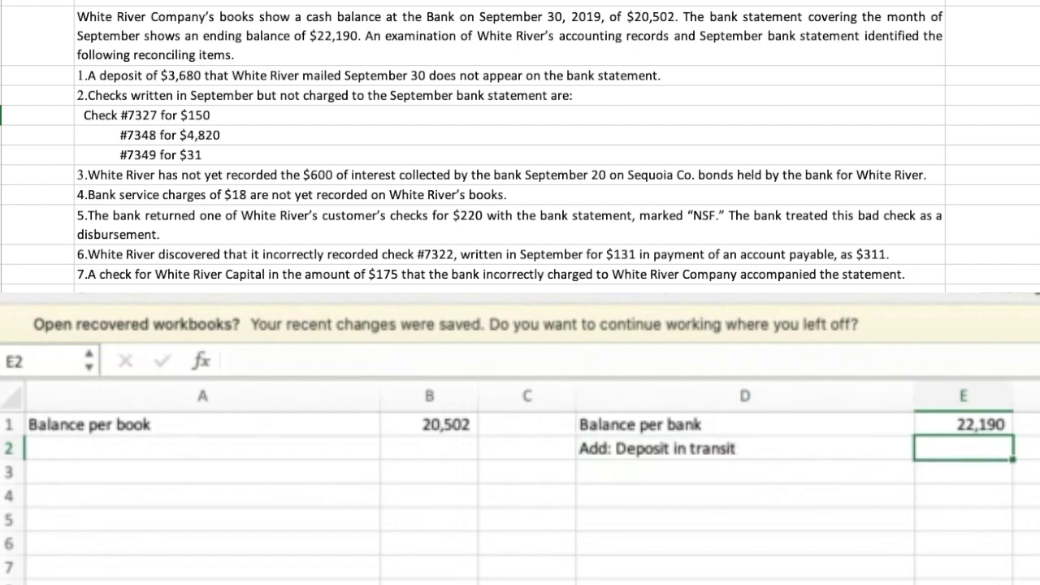
pyautogui.write('3,6')
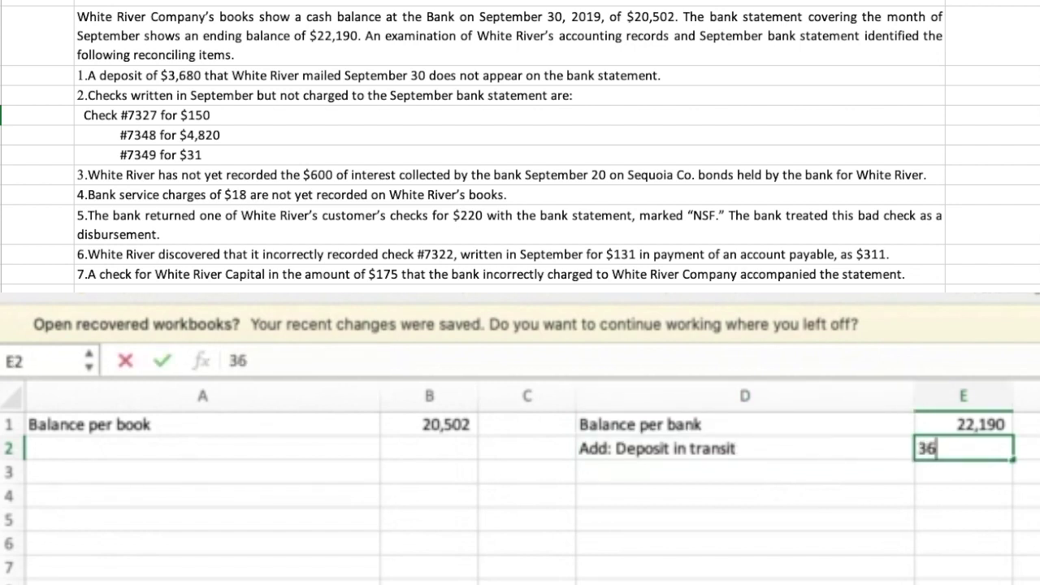
pyautogui.write('80')
pyautogui.press('Return')
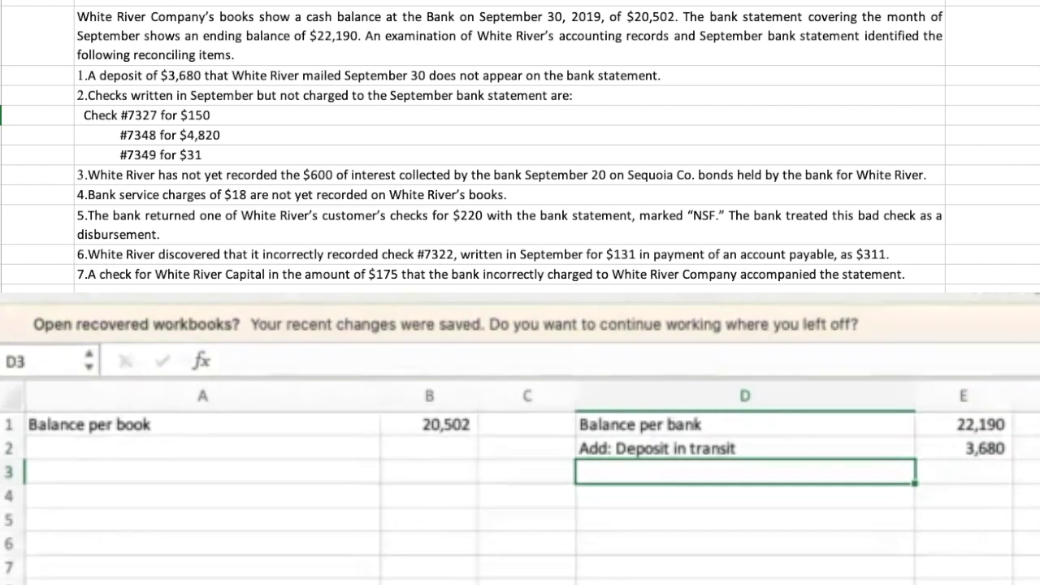
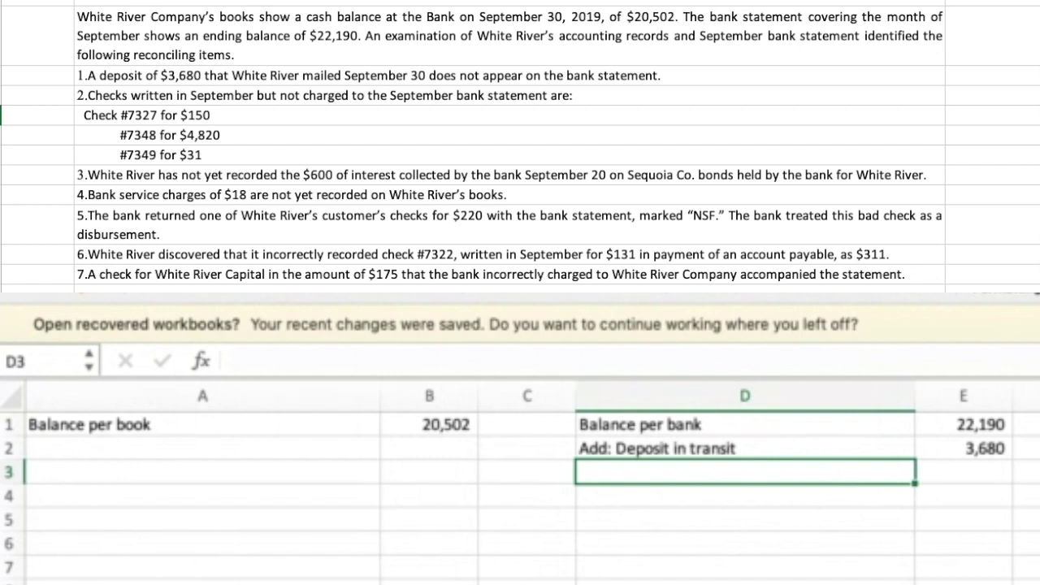
# - Add the line "Less: Outstanding checks" in D3 with the formula =150+4820+31 in E3
pyautogui.write('L')
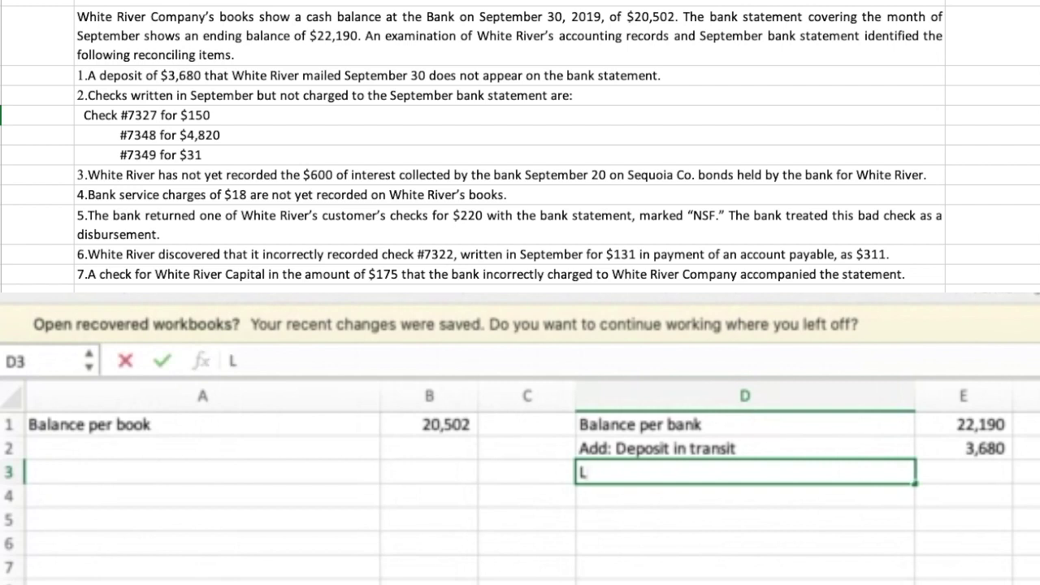
pyautogui.write('ess: ')
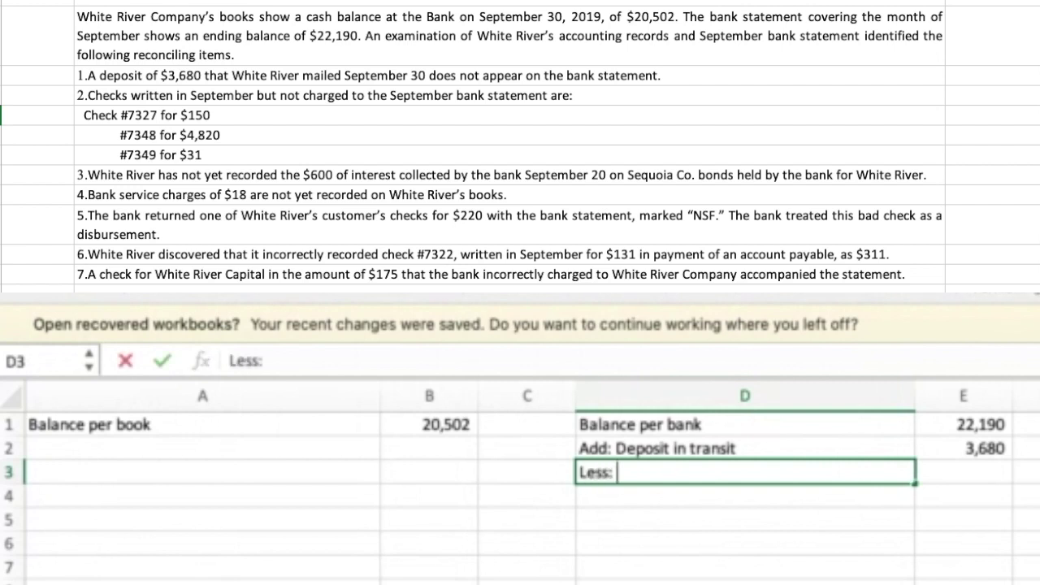
pyautogui.write('Outs')
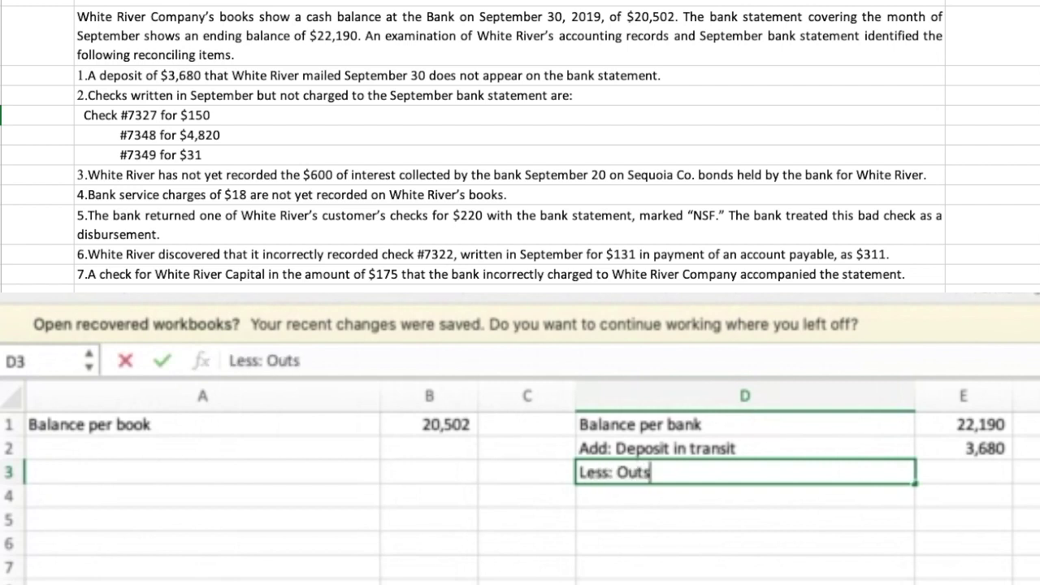
pyautogui.write('tanding checks')
pyautogui.press('Tab')
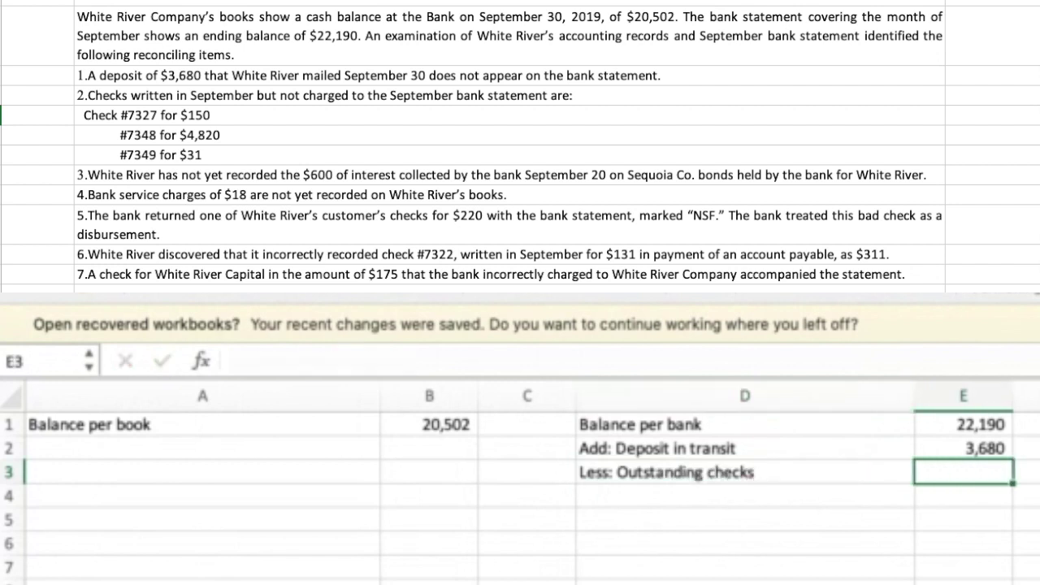
pyautogui.write('=1')
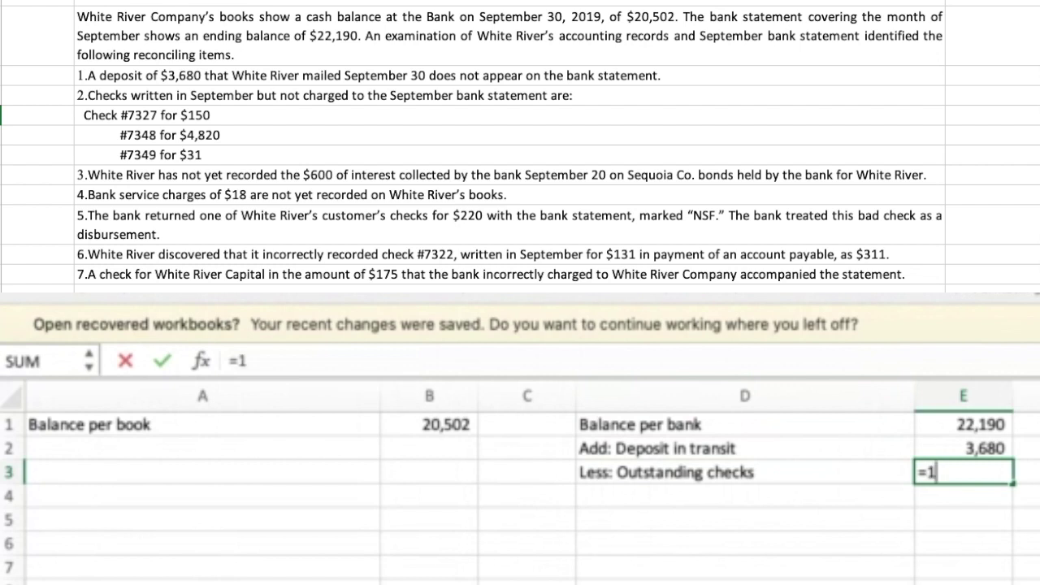
pyautogui.write('50+')
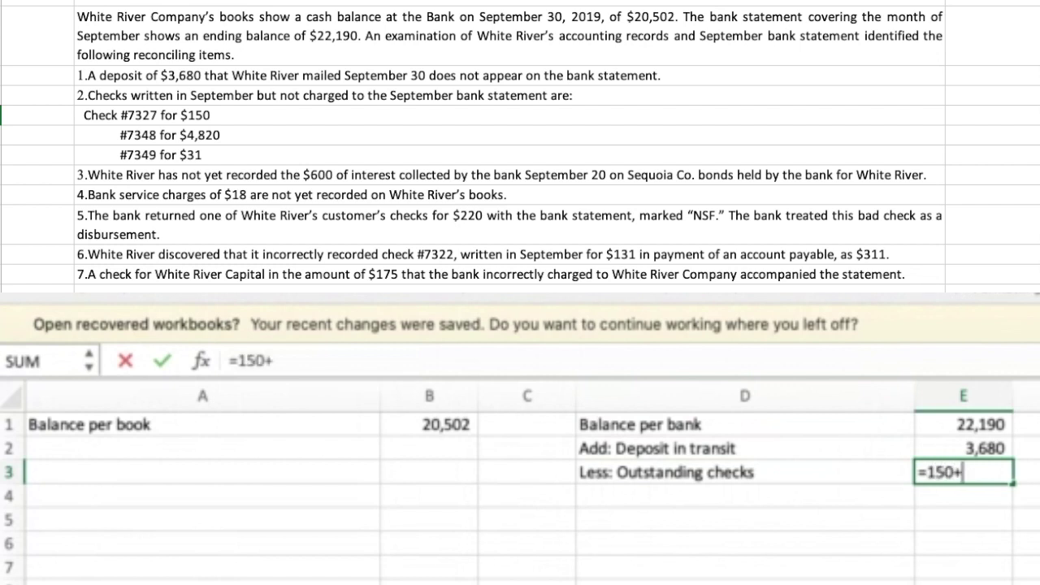
pyautogui.write('4820')
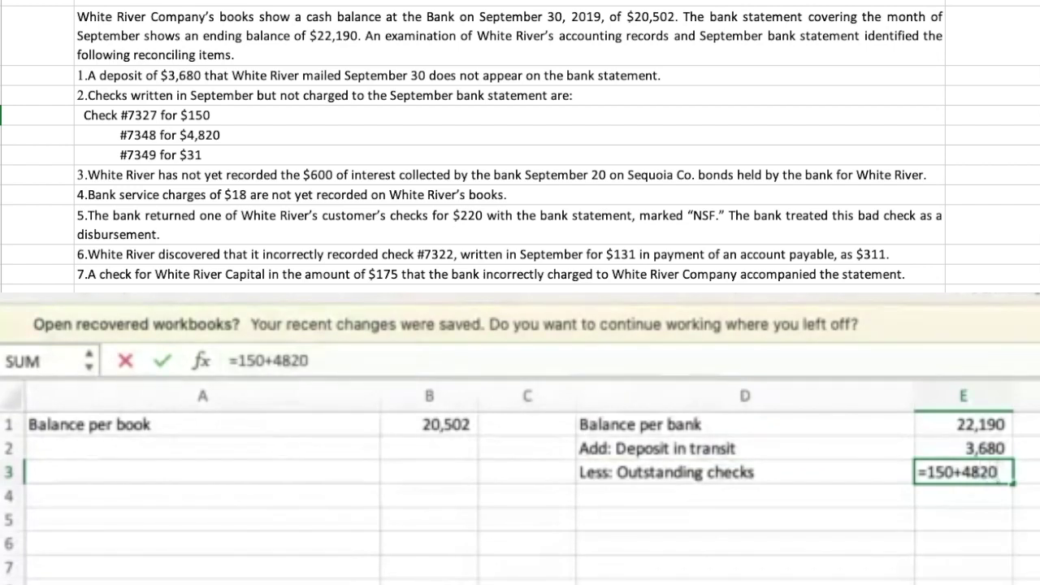
pyautogui.write('+31')
pyautogui.click(744, 495)
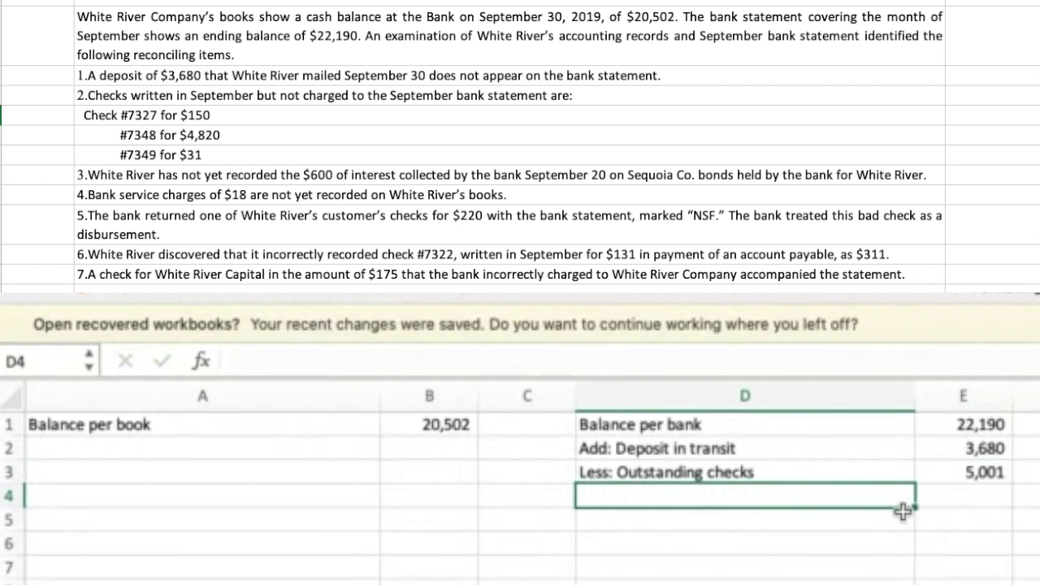
# - Make the outstanding checks amount in E3 negative by changing its formula to =-(150+4820+31)
pyautogui.click(942, 473)
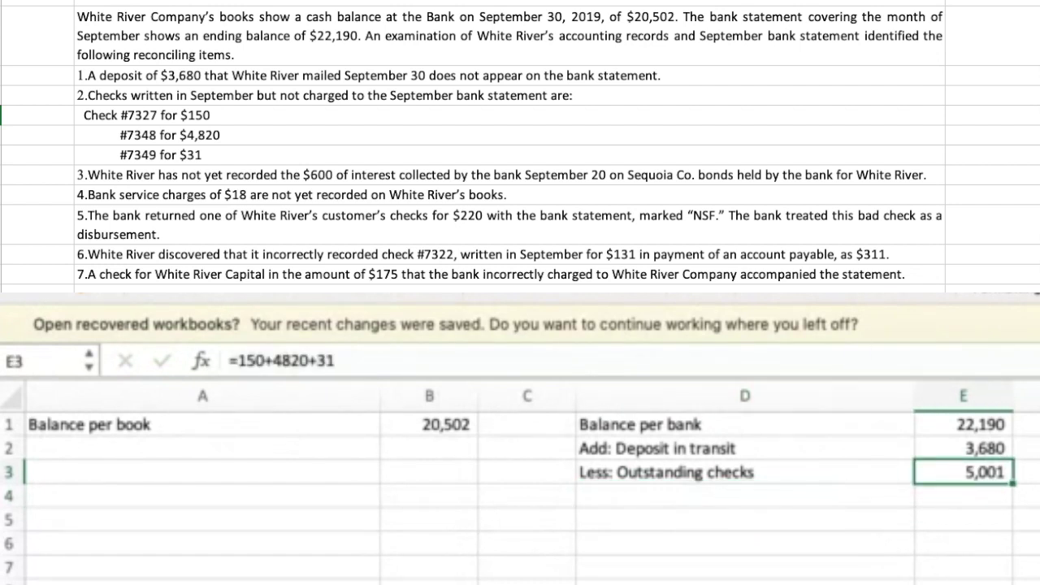
pyautogui.click(260, 361)
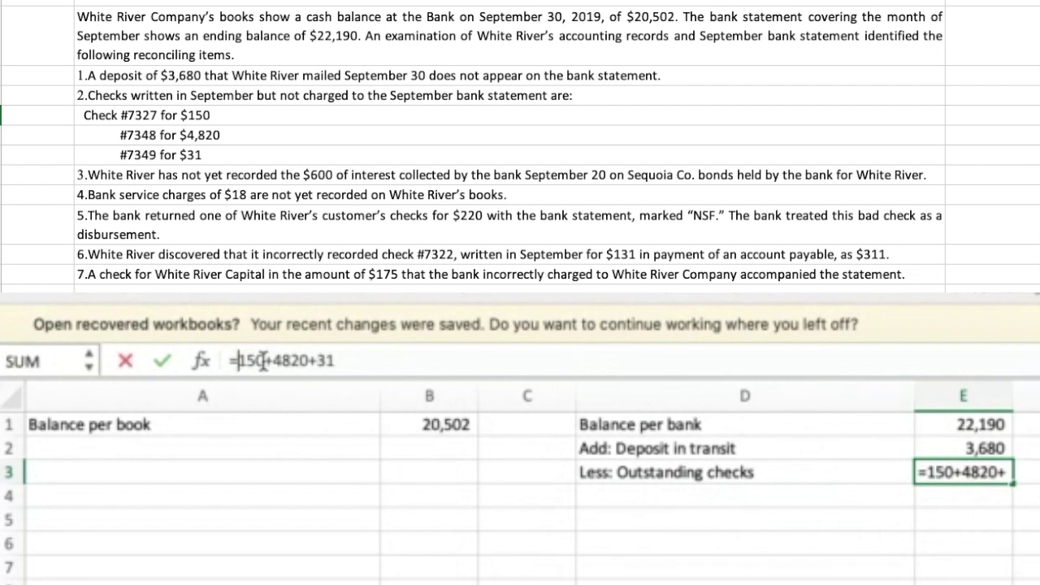
pyautogui.write('-(')
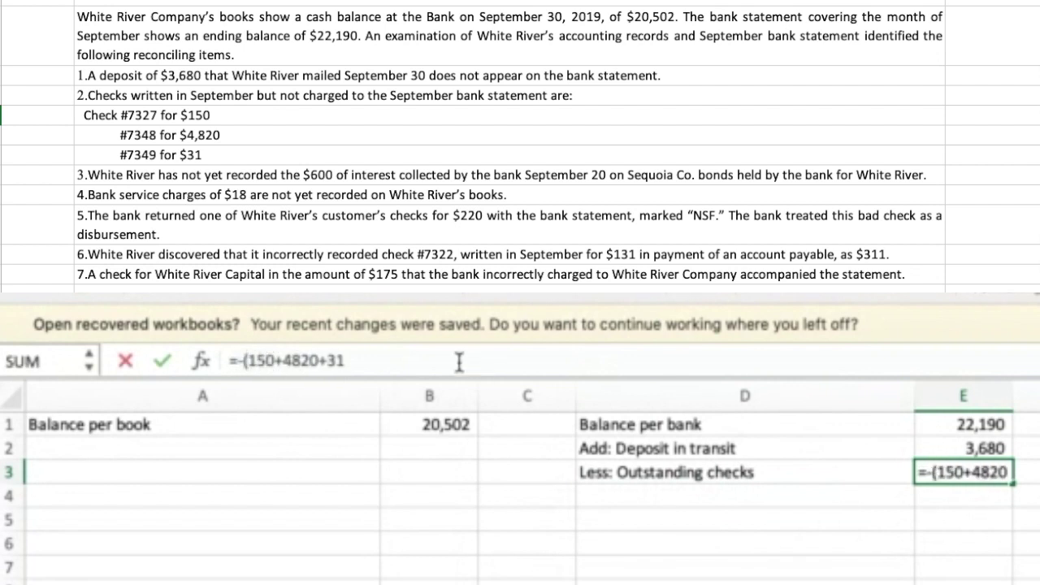
pyautogui.click(459, 361)
pyautogui.write(')')
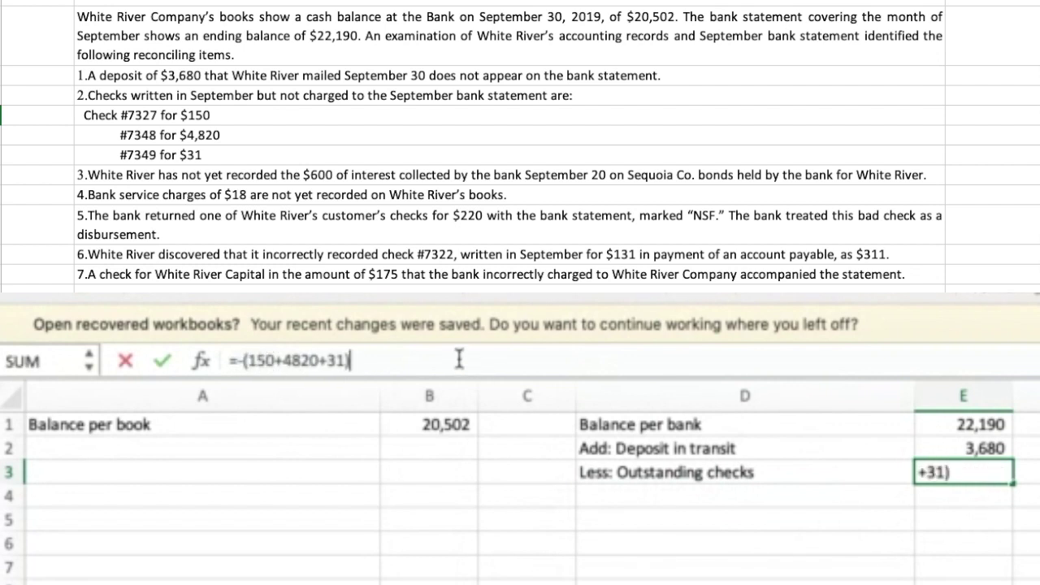
pyautogui.press('Return')
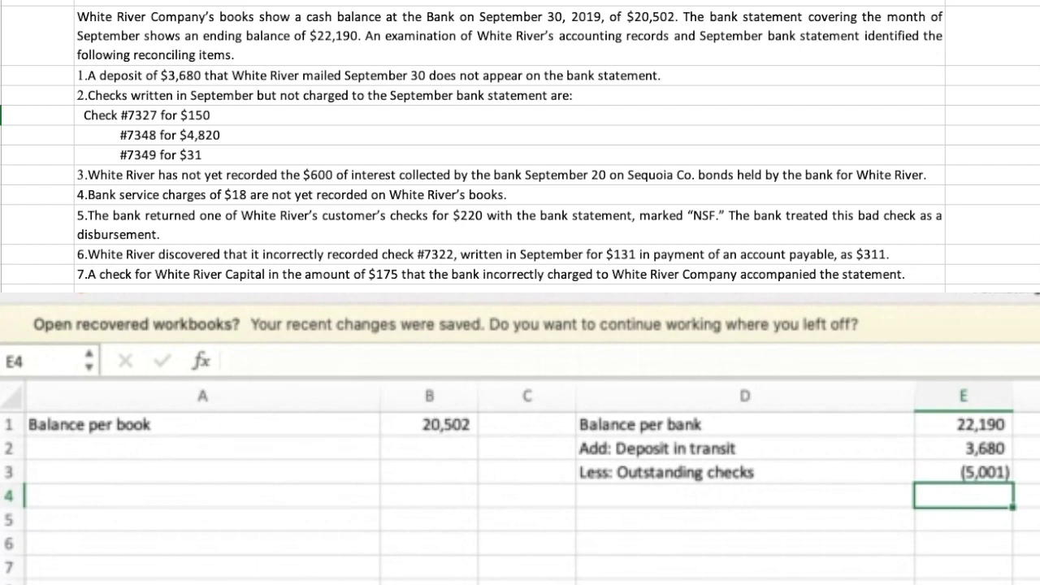
# - Add the line "Add: Bond interest" in A2 with the amount 600 in B2
pyautogui.click(61, 443)
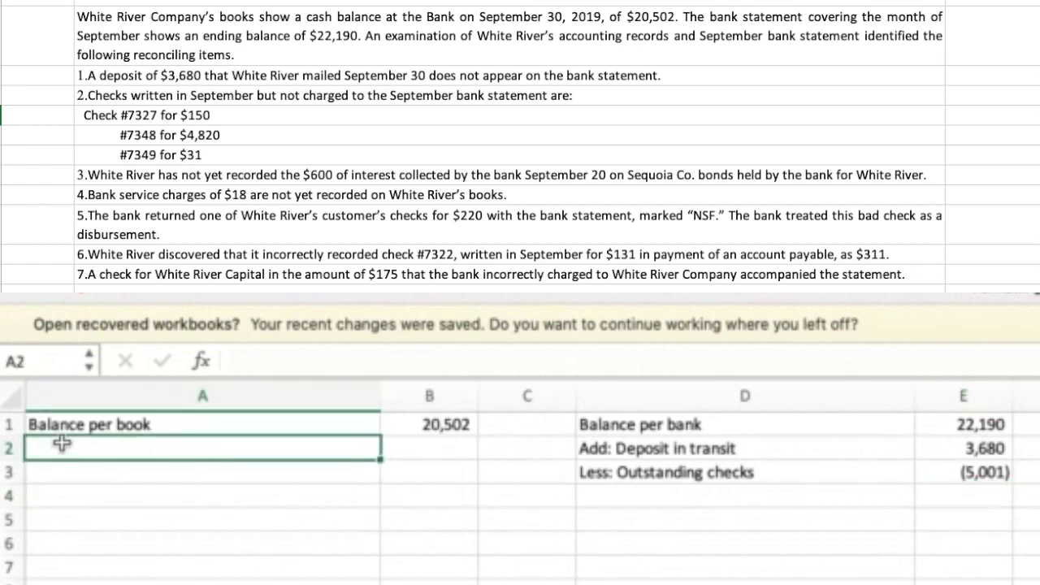
pyautogui.write('Add:')
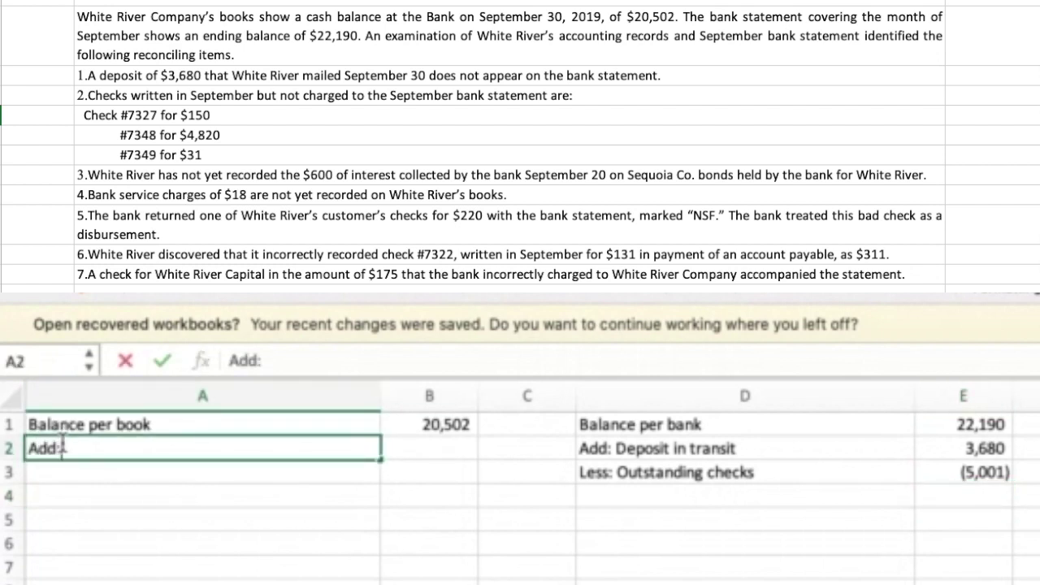
pyautogui.write(' Bon')
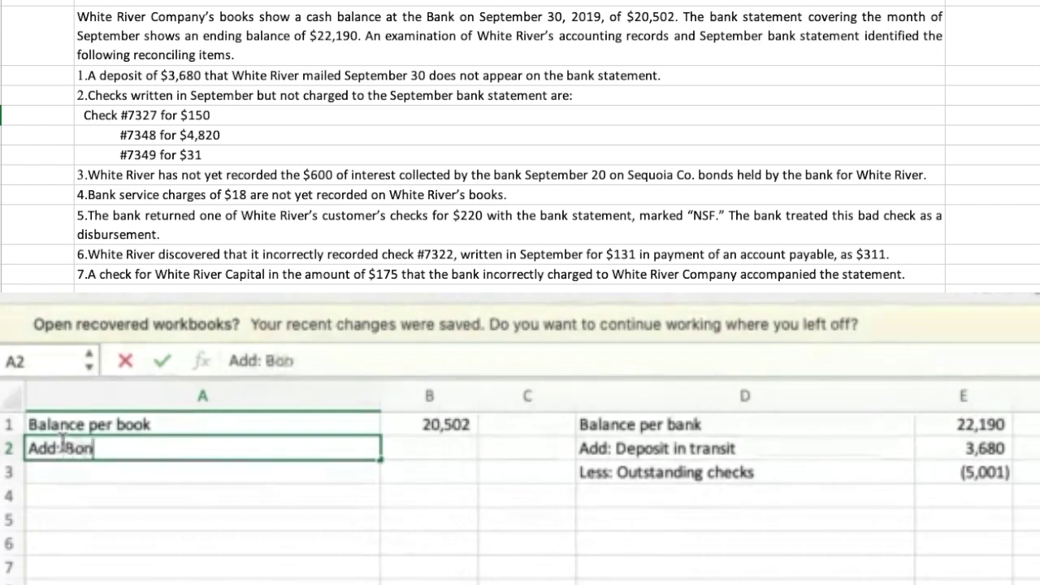
pyautogui.write('d interest')
pyautogui.press('Tab')
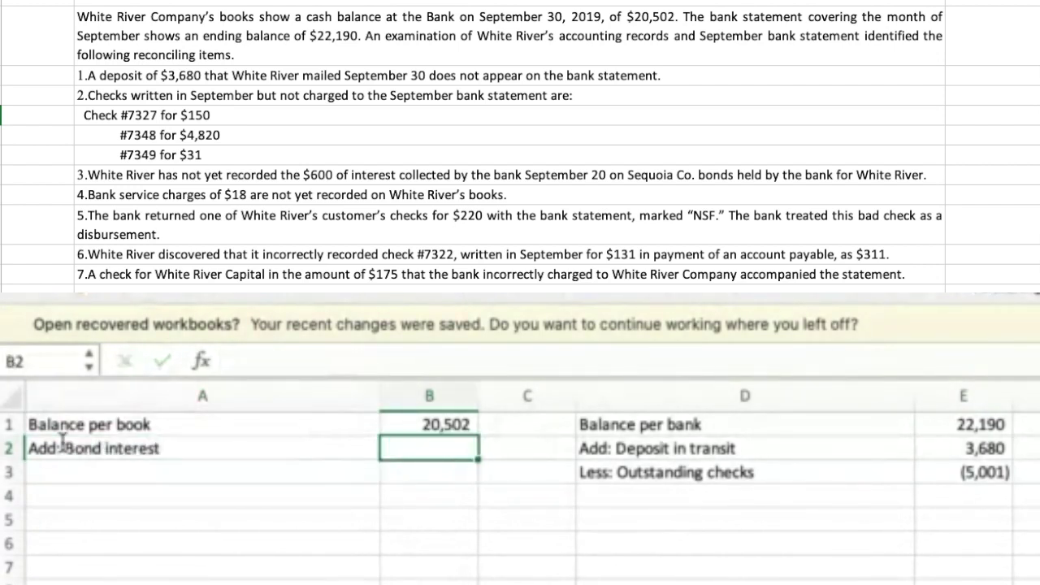
pyautogui.write('600')
pyautogui.press('Return')
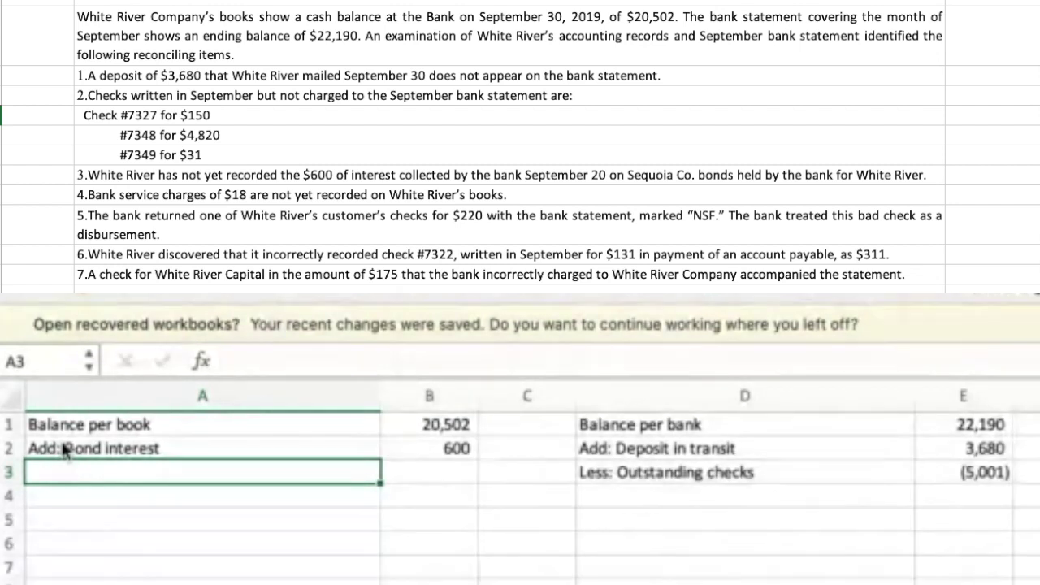
# - Add the line "Less: Bank service charges" in A3 with the amount -18 in B3
pyautogui.write('Less: ')
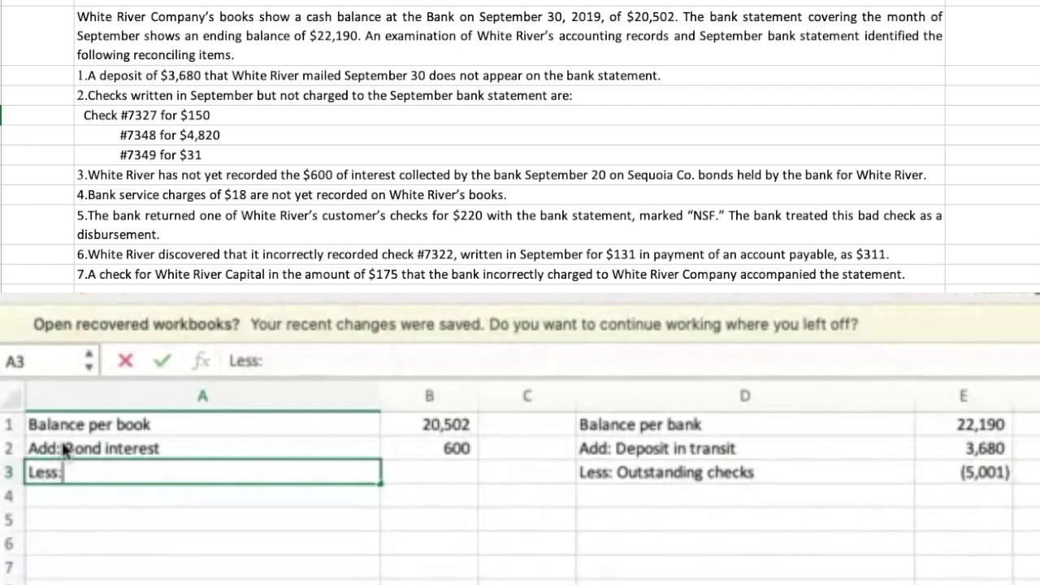
pyautogui.write('Bank service chagn')
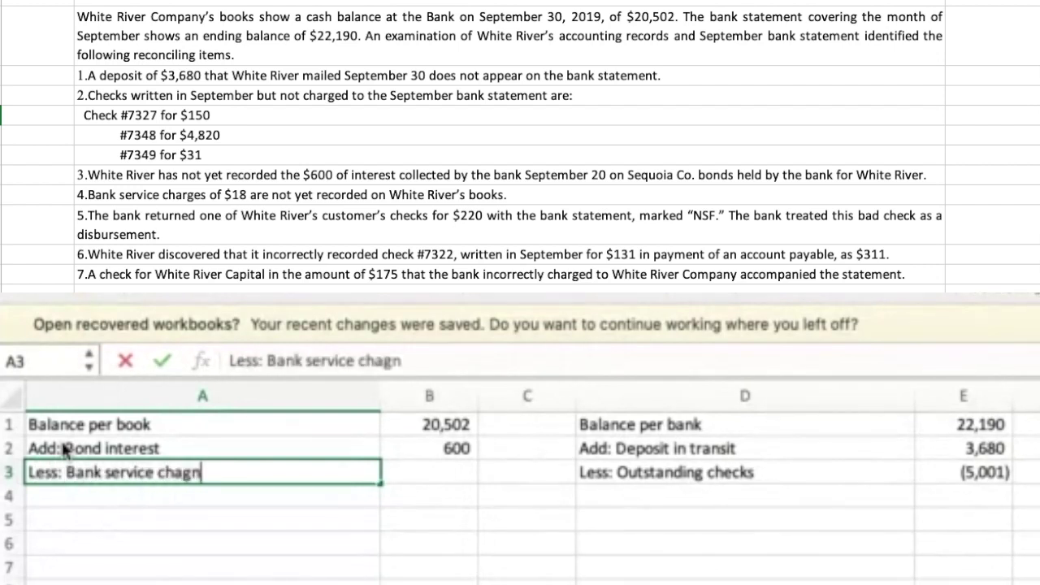
pyautogui.press('BackSpace')
pyautogui.press('BackSpace')
pyautogui.write('rges')
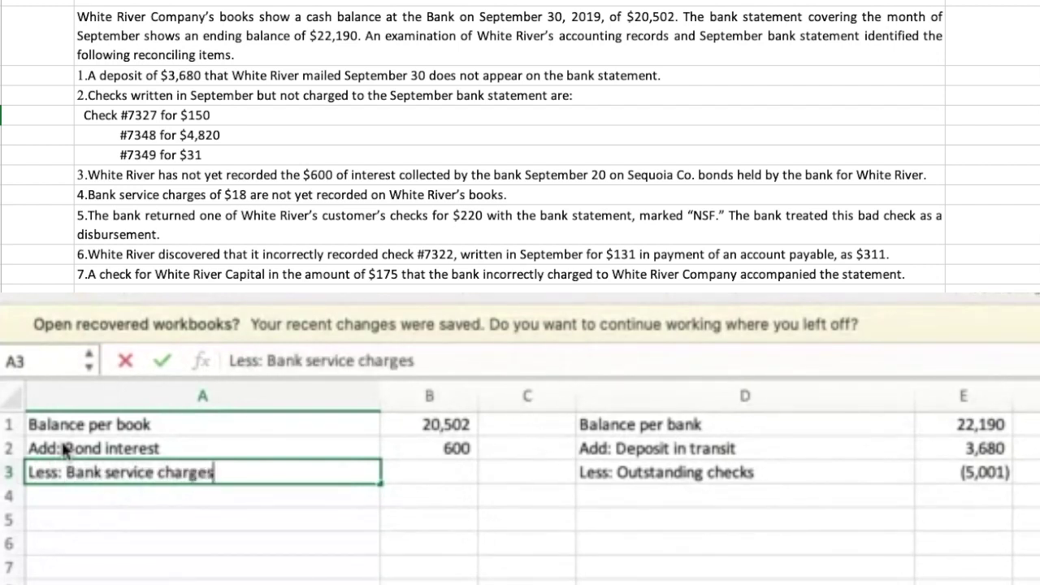
pyautogui.press('Tab')
pyautogui.write('-')
pyautogui.write('18')
pyautogui.press('Return')
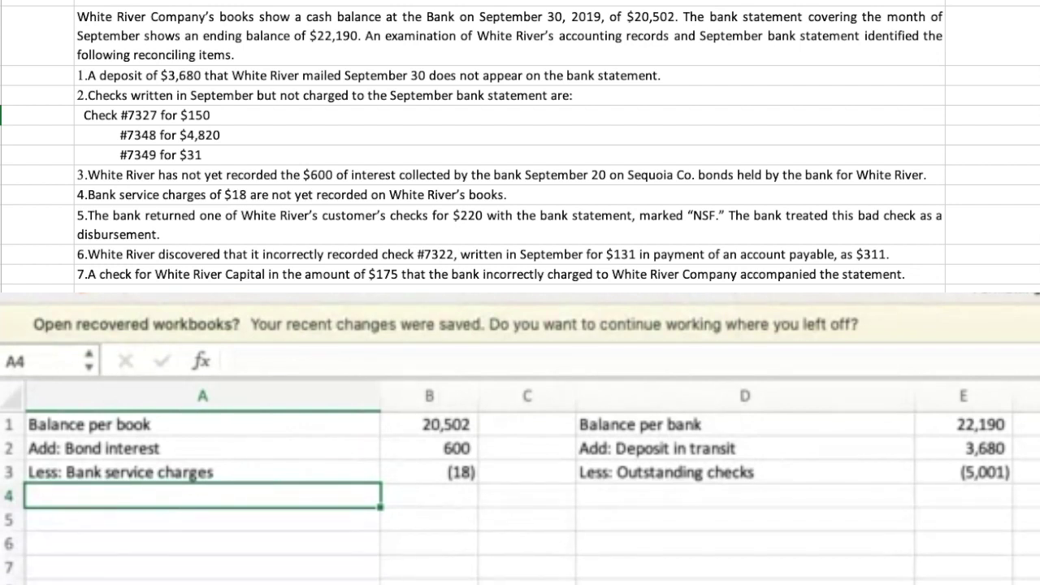
# - Add the line "Less: NSF check" in A4 with the amount -220 in B4
pyautogui.write('Less N')
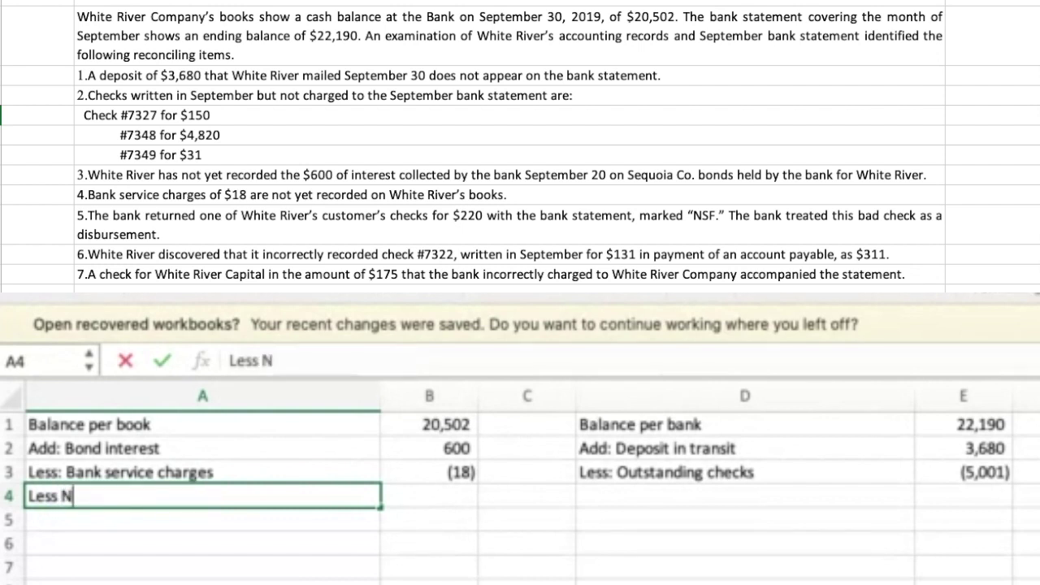
pyautogui.press('BackSpace')
pyautogui.write(': ')
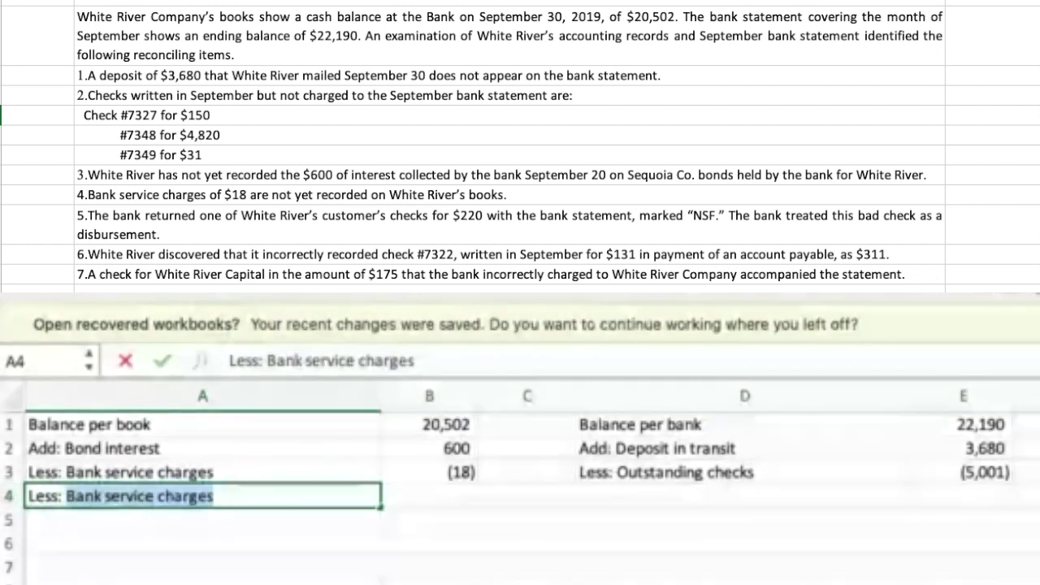
pyautogui.write('NSF check')
pyautogui.press('Tab')
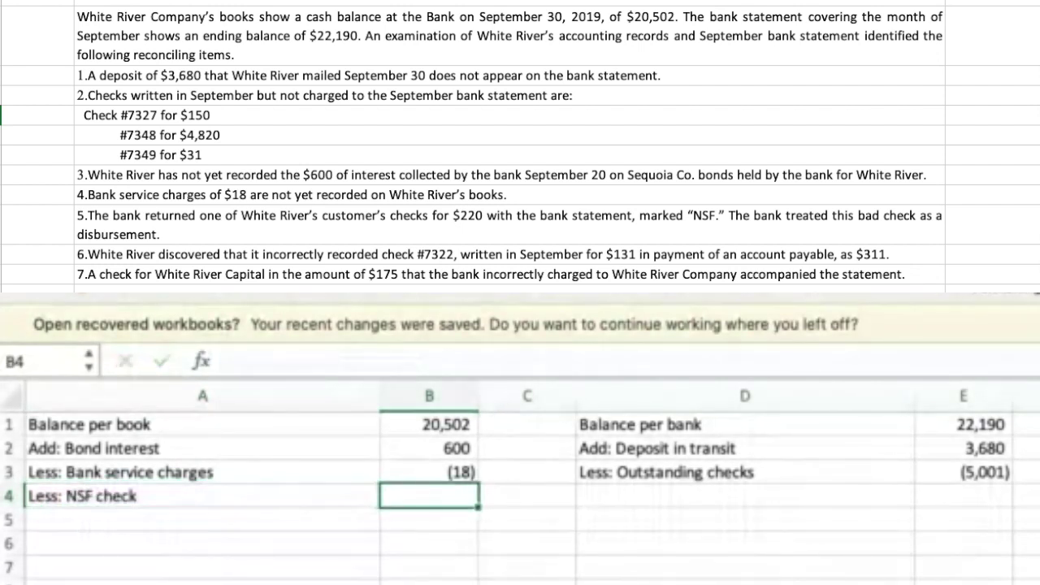
pyautogui.write('-220')
pyautogui.press('Return')
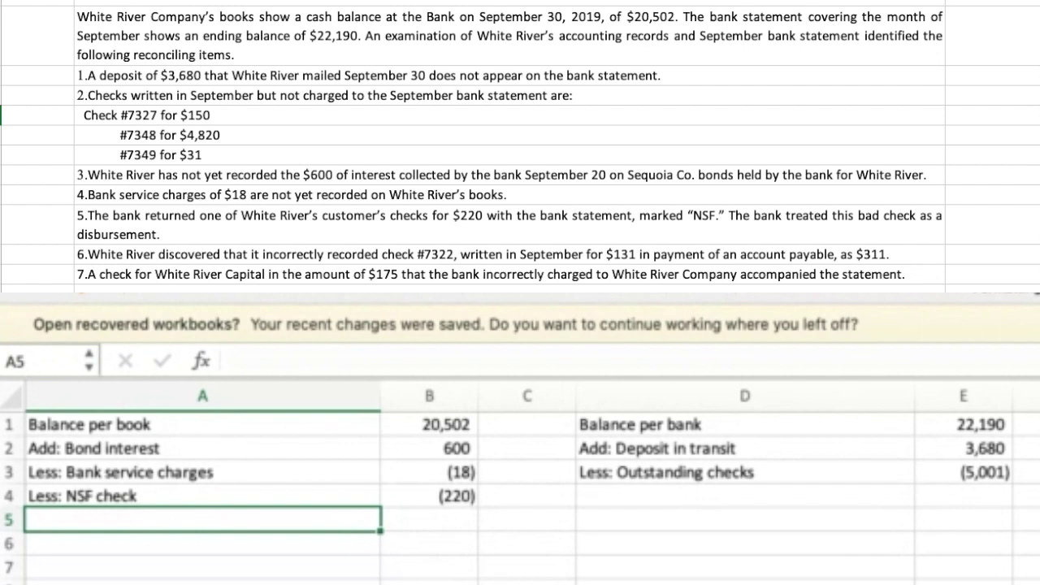
# - Add the line "Add: AP error" in A5 with the amount 180 in B5
pyautogui.write('Add: ')
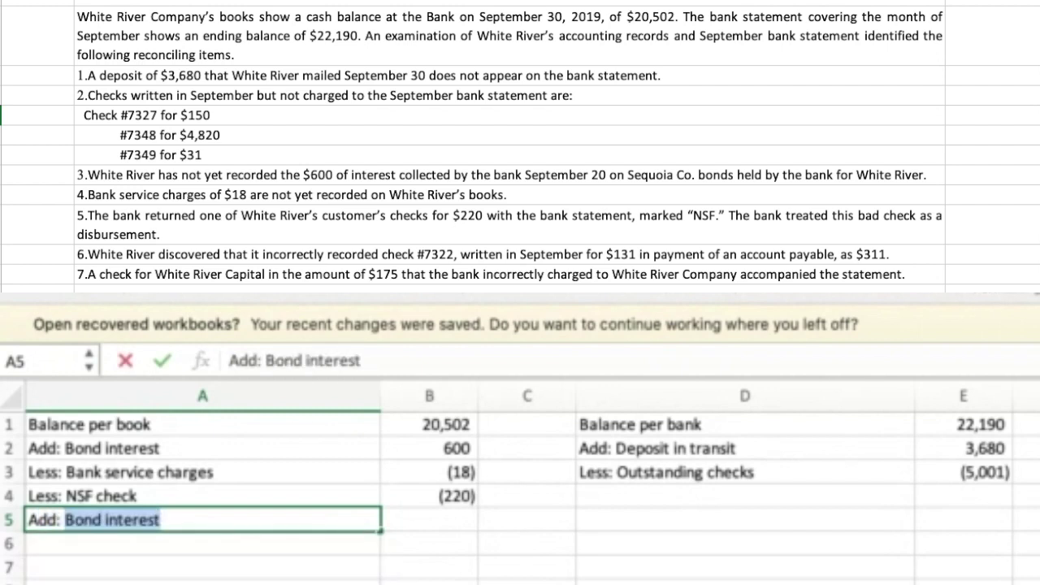
pyautogui.write('AP error')
pyautogui.press('Tab')
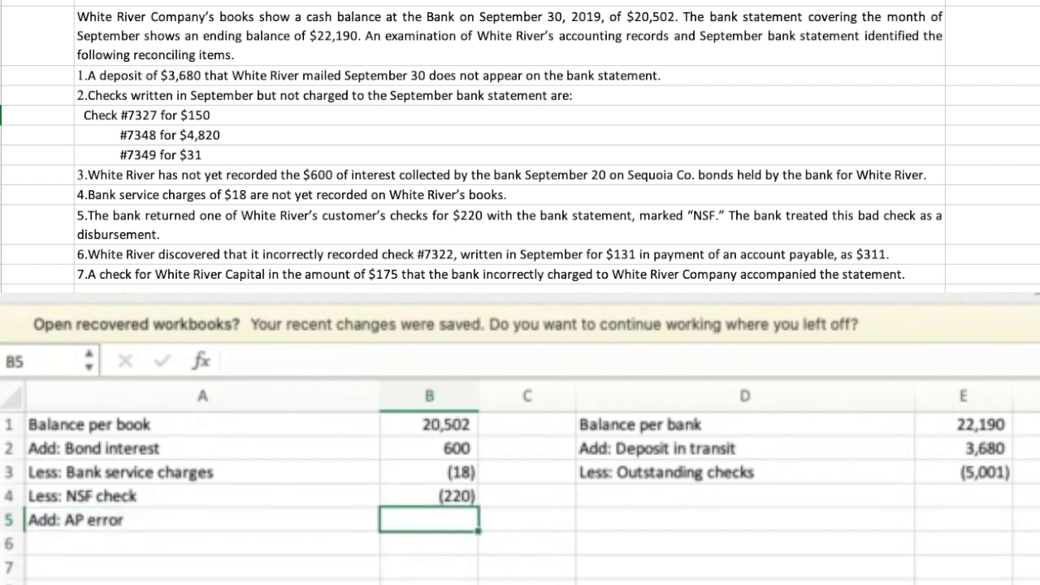
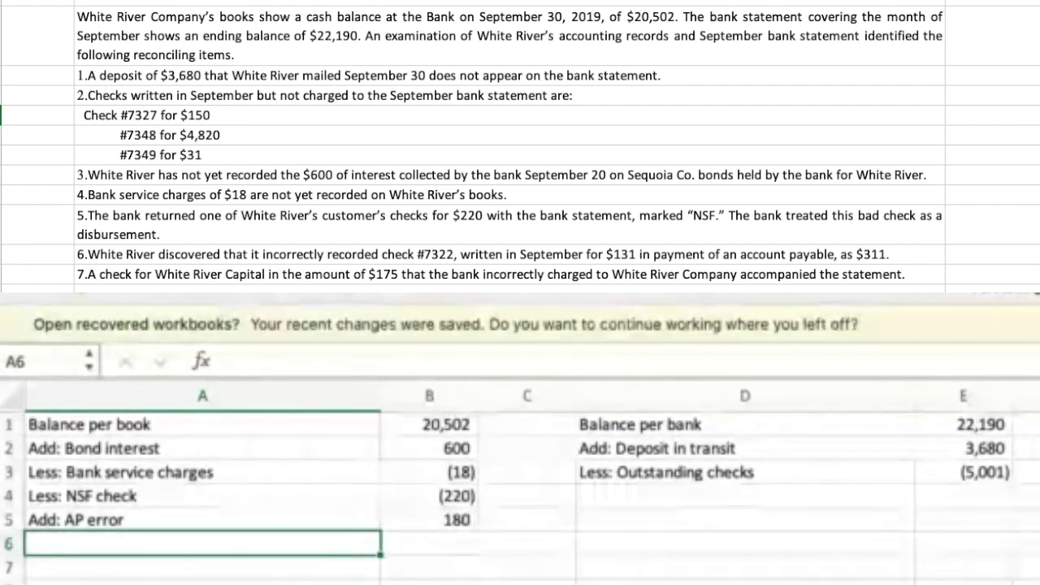
pyautogui.press('F2')
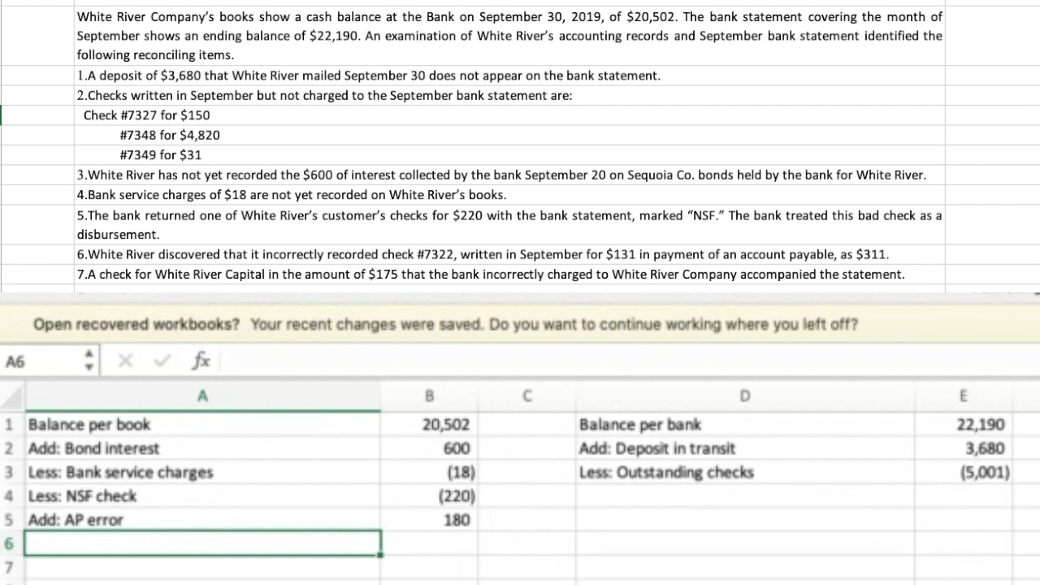
# - Add the label "Add: Bank error" in D4 below the outstanding checks line
pyautogui.click(689, 499)
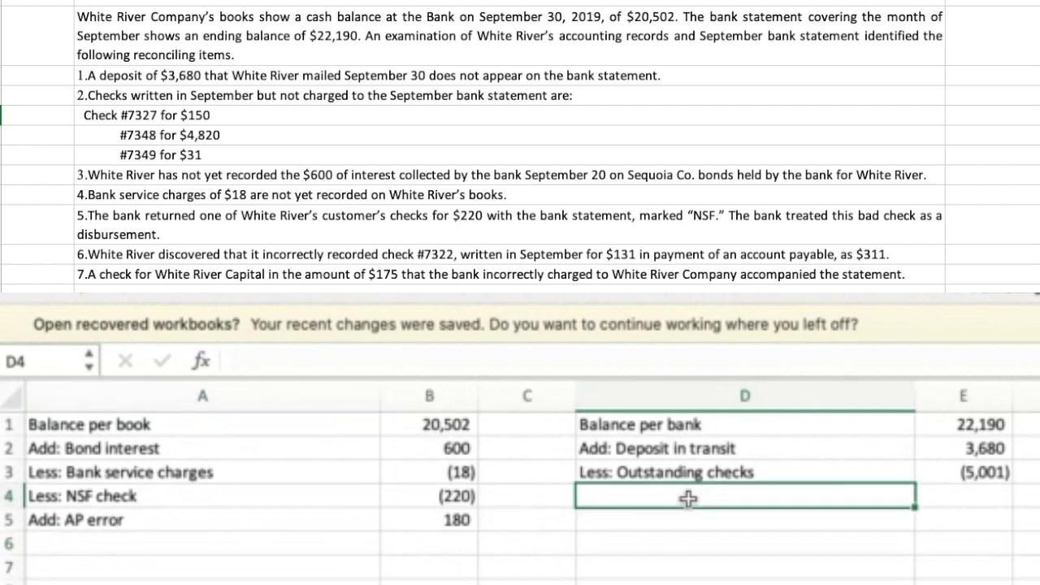
pyautogui.write('Add: BA')
pyautogui.press('BackSpace')
pyautogui.write('ank errpr')
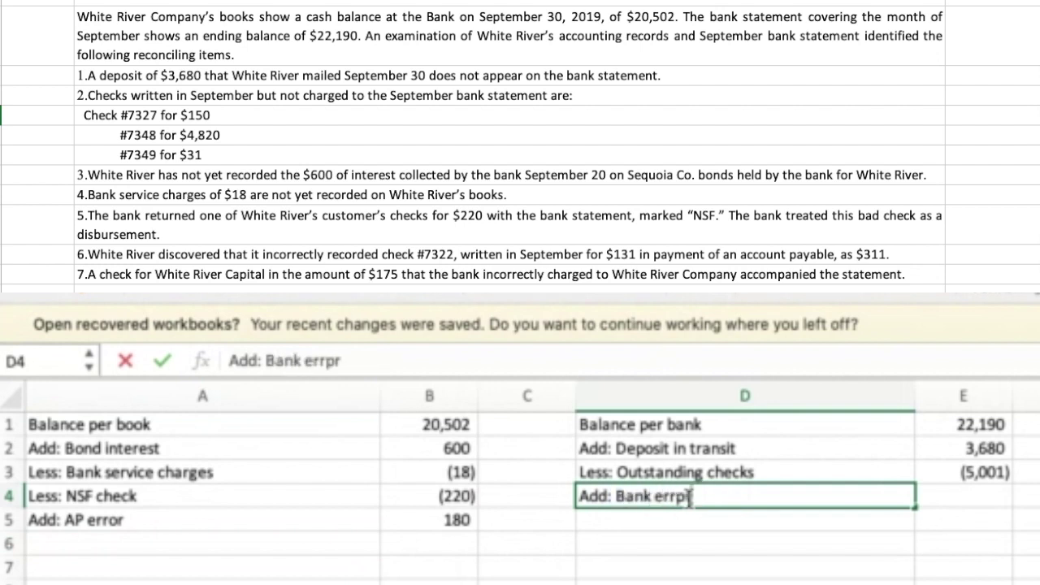
pyautogui.press('BackSpace')
pyautogui.press('BackSpace')
pyautogui.write('or')
pyautogui.press('Tab')
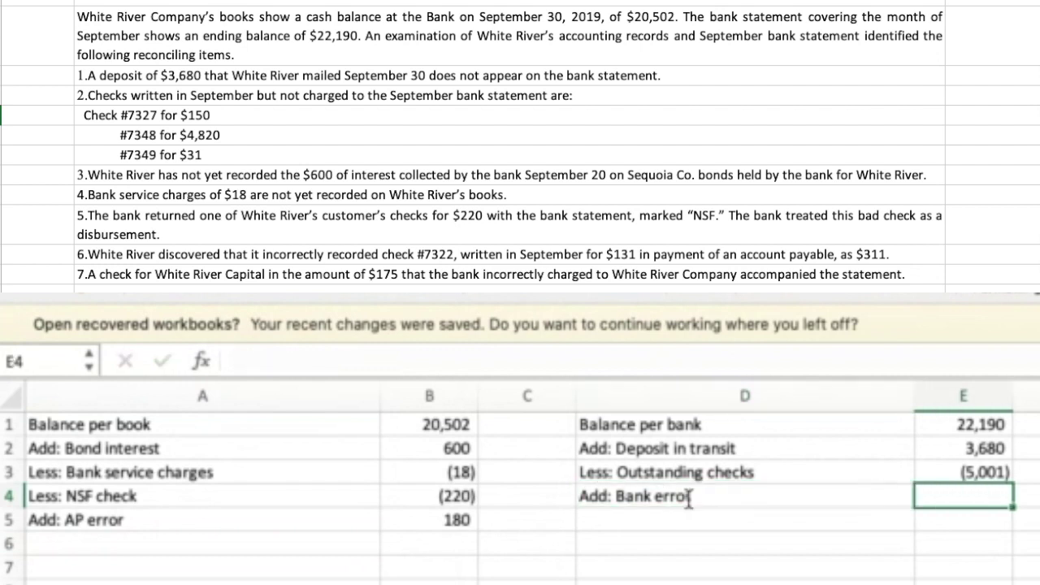
# - Enter 175 as the bank error amount in E4
pyautogui.write('1765')
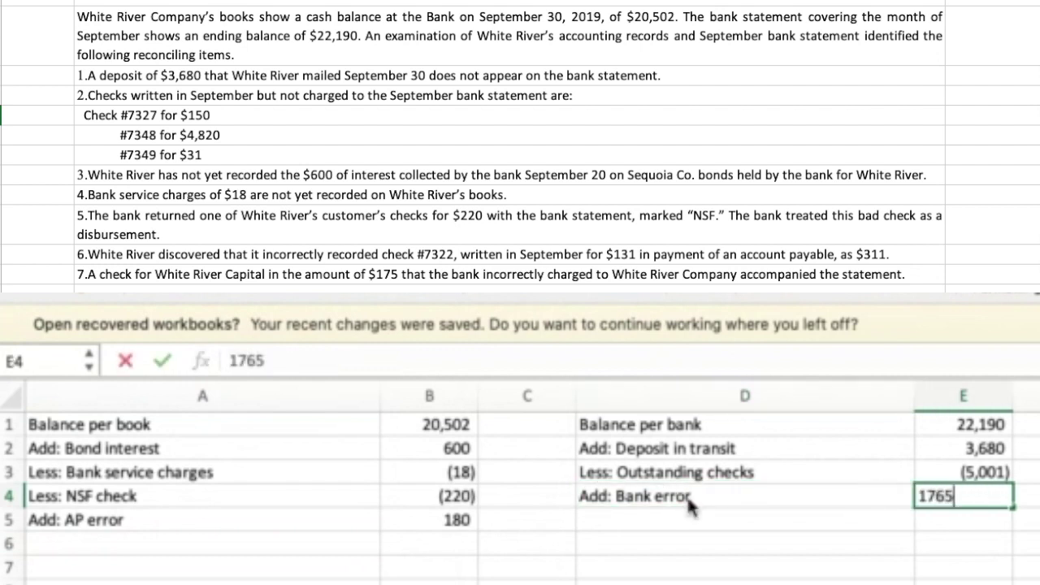
pyautogui.press('Return')
pyautogui.click(1014, 488)
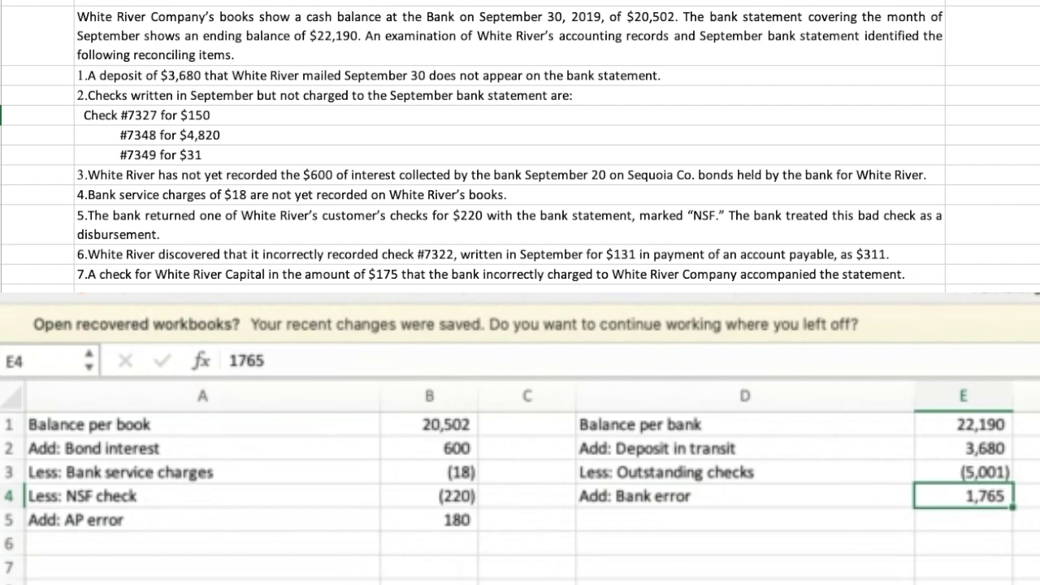
pyautogui.write('175')
pyautogui.press('Return')
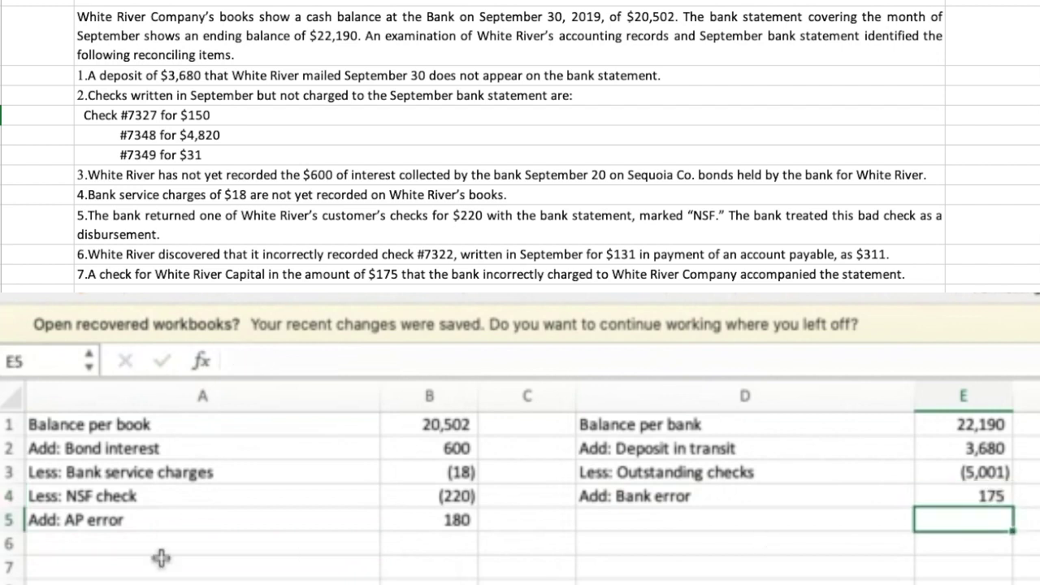
# - Add the line "Reconclied balance" in A7 with the formula =SUM(B1:B5) in B7
pyautogui.click(113, 567)
pyautogui.write('Reconcl')
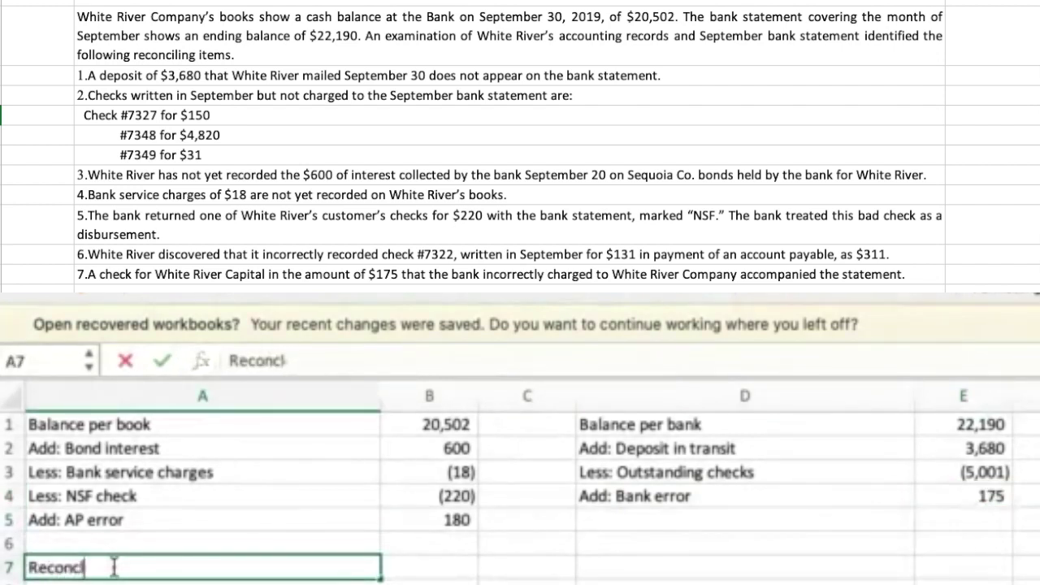
pyautogui.write('ied balance')
pyautogui.press('Tab')
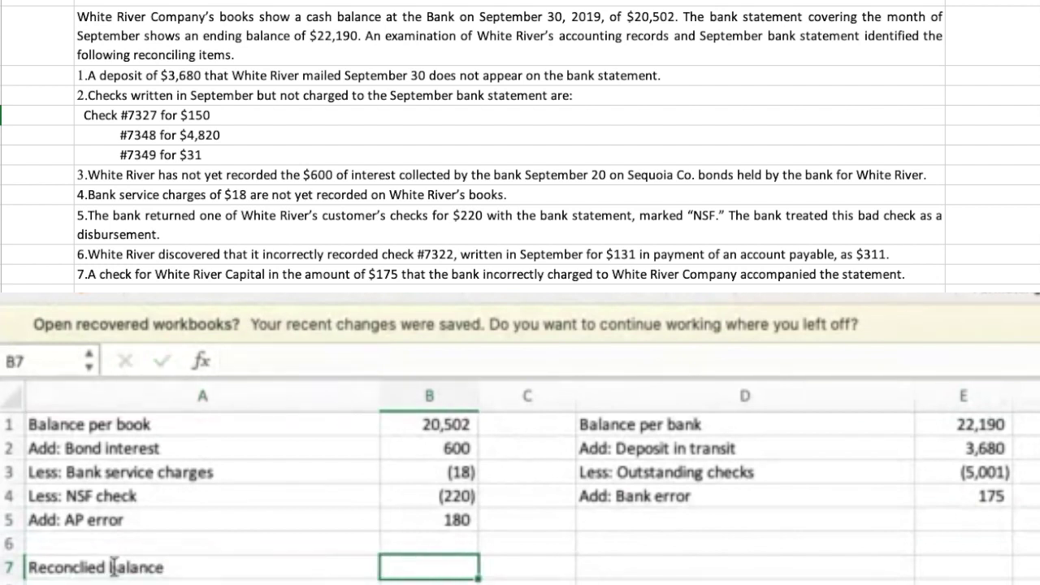
pyautogui.write('=sum(')
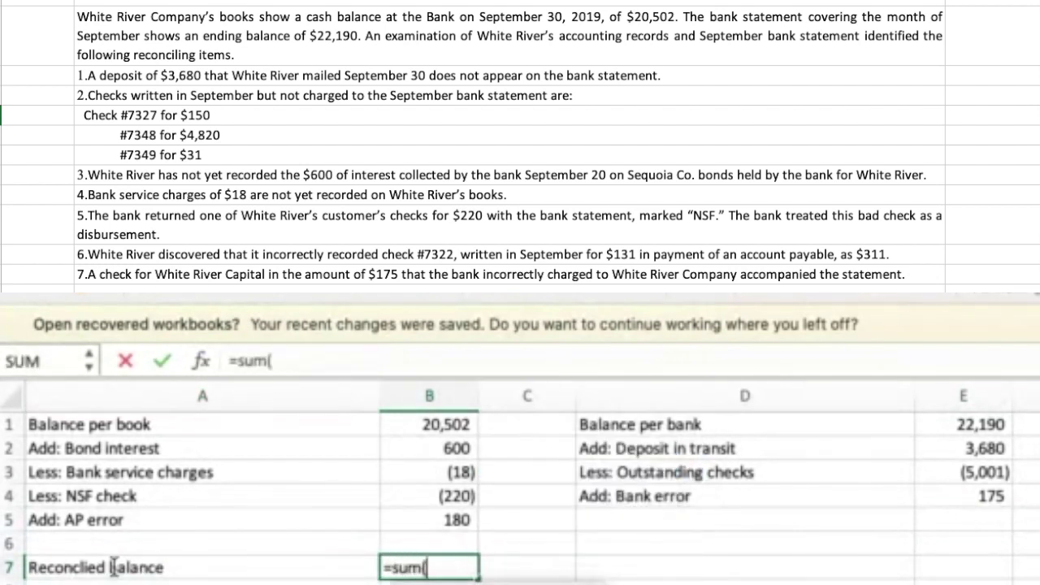
pyautogui.moveTo(429, 423); pyautogui.dragTo(456, 520)
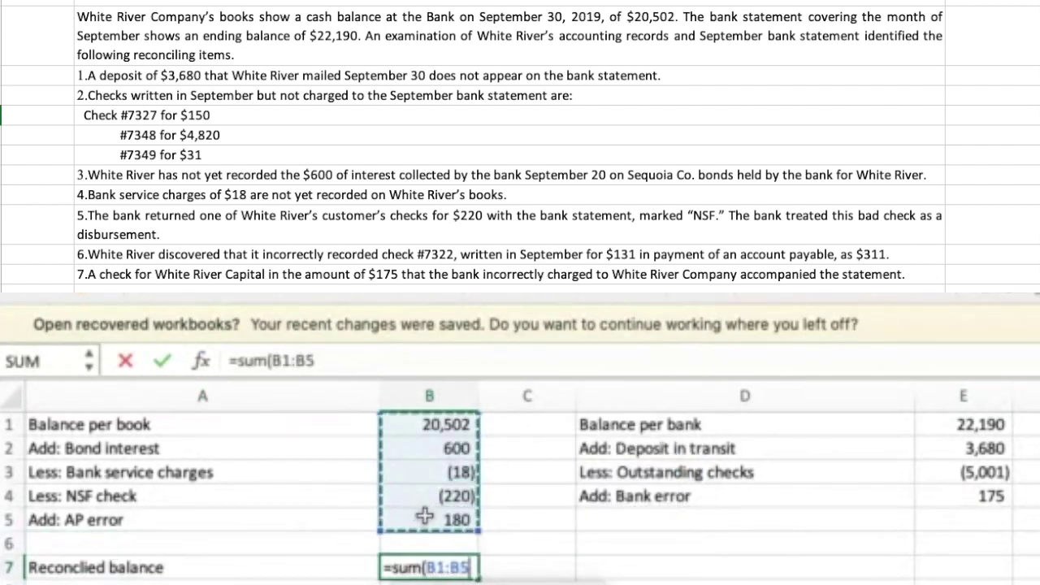
pyautogui.press('Return')
# - Copy the sum formula from B7 to E7 to total the bank side
pyautogui.click(431, 563)
pyautogui.hotkey('ctrl', 'c')
pyautogui.click(991, 561)
pyautogui.hotkey('ctrl', 'v')
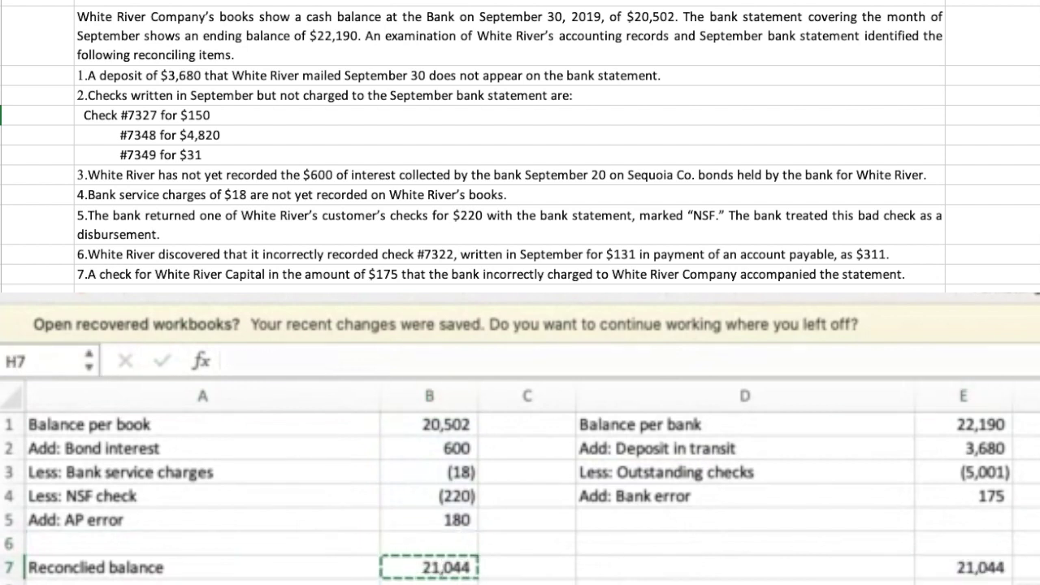
# - Give the reconciled totals in B7 and E7 a top border and a double bottom border
pyautogui.click(431, 567)
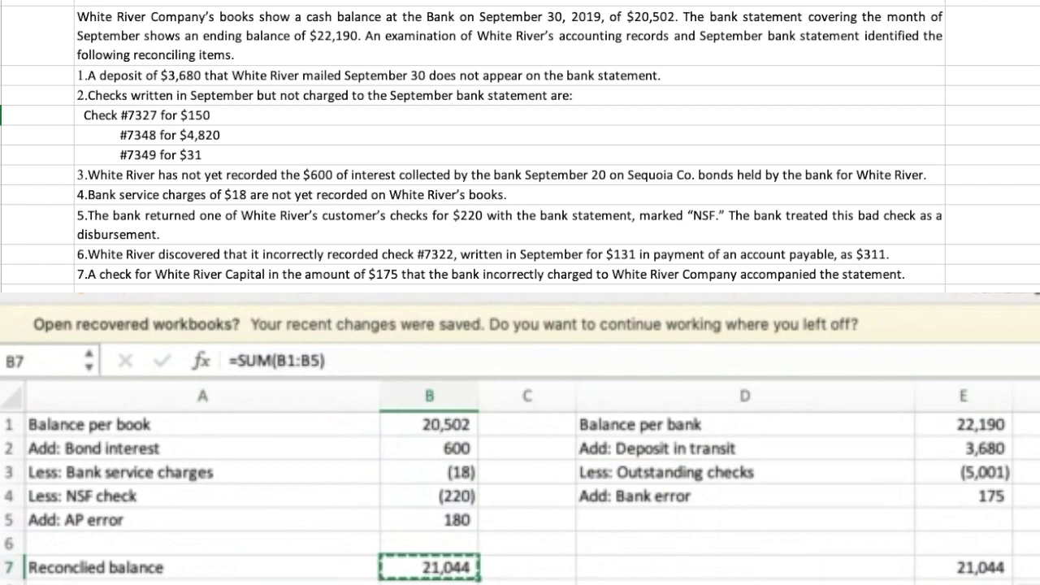
pyautogui.press('Escape')
pyautogui.click(988, 569)
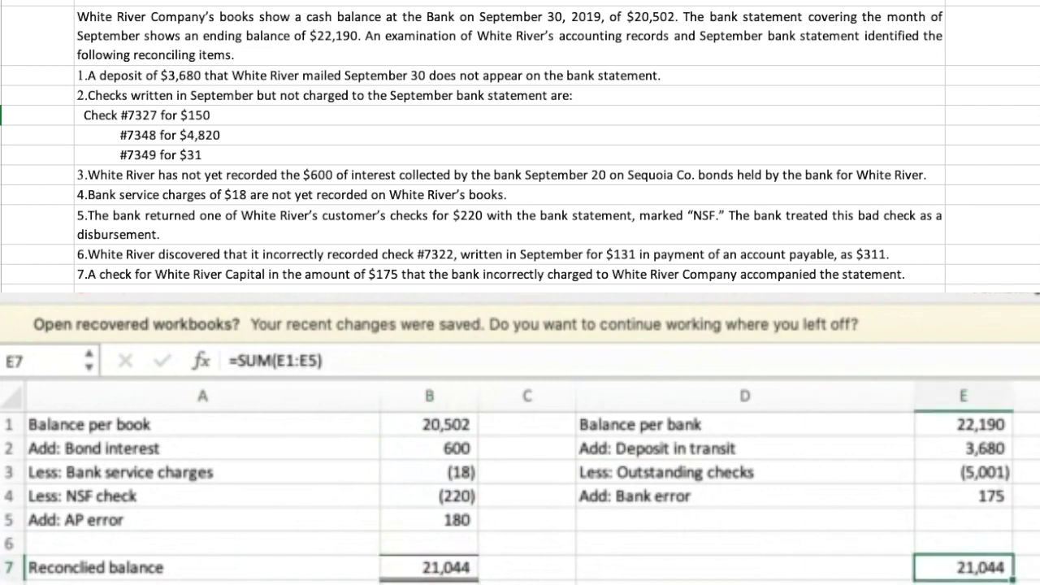
pyautogui.press('Right')
pyautogui.press('Right')
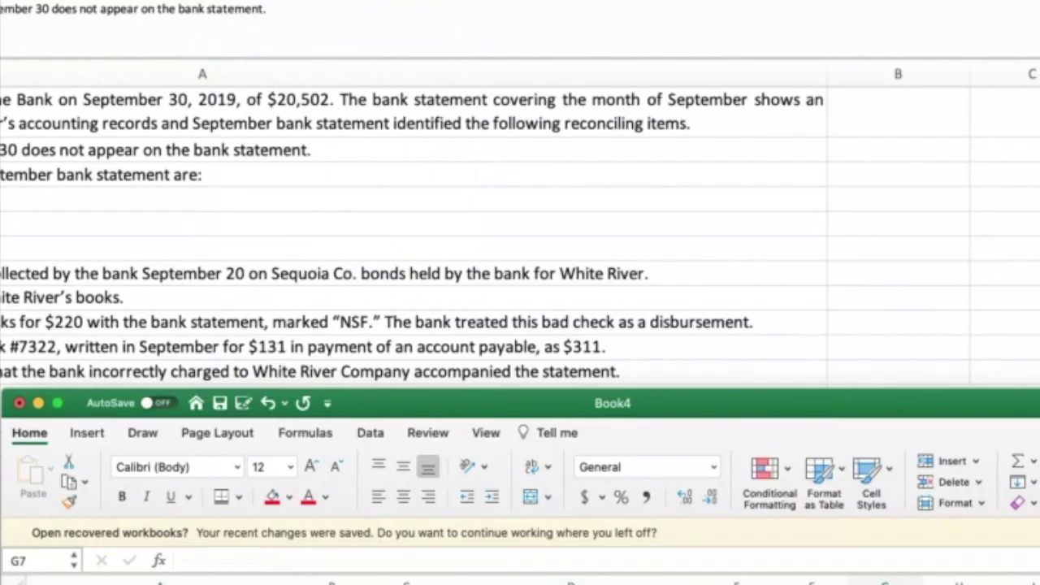
# - Review the book-side adjustments in B2:B5 and the reconciled balance formula in B7
pyautogui.moveTo(849, 399); pyautogui.dragTo(850, 0)
pyautogui.scroll(3, 521, 357)
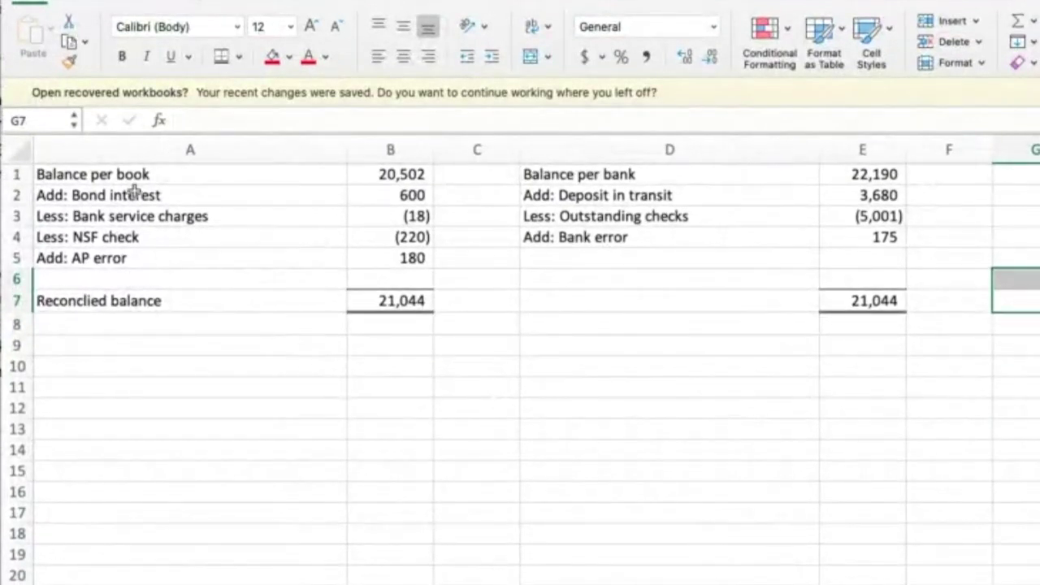
pyautogui.click(399, 300)
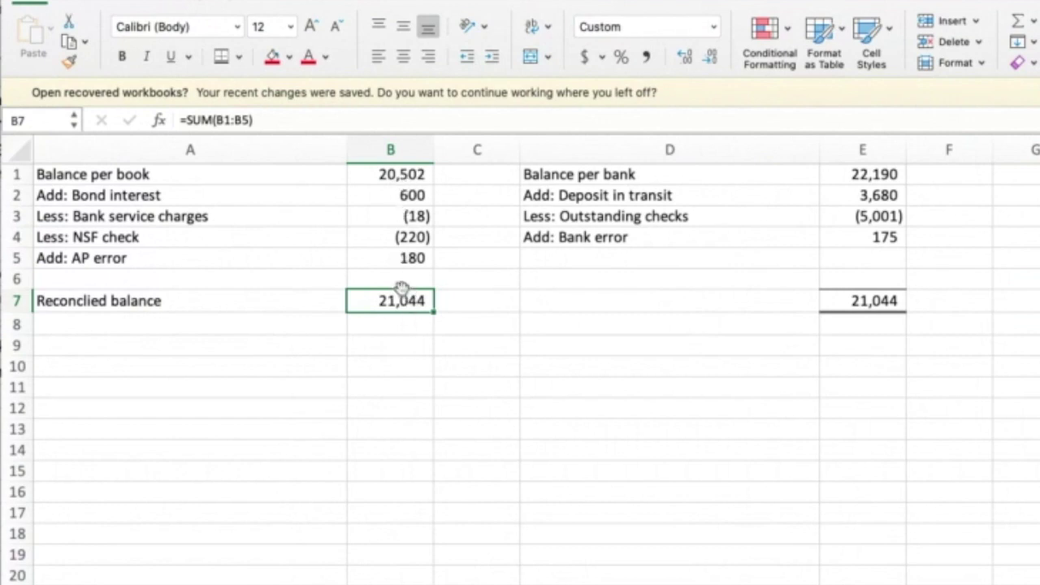
pyautogui.moveTo(399, 200); pyautogui.dragTo(403, 256)
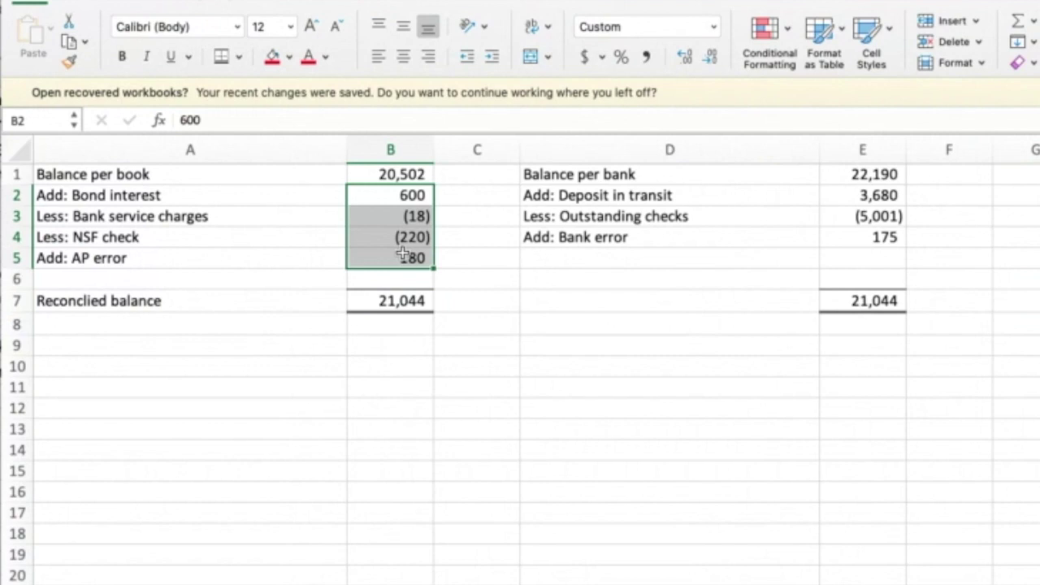
pyautogui.click(394, 296)
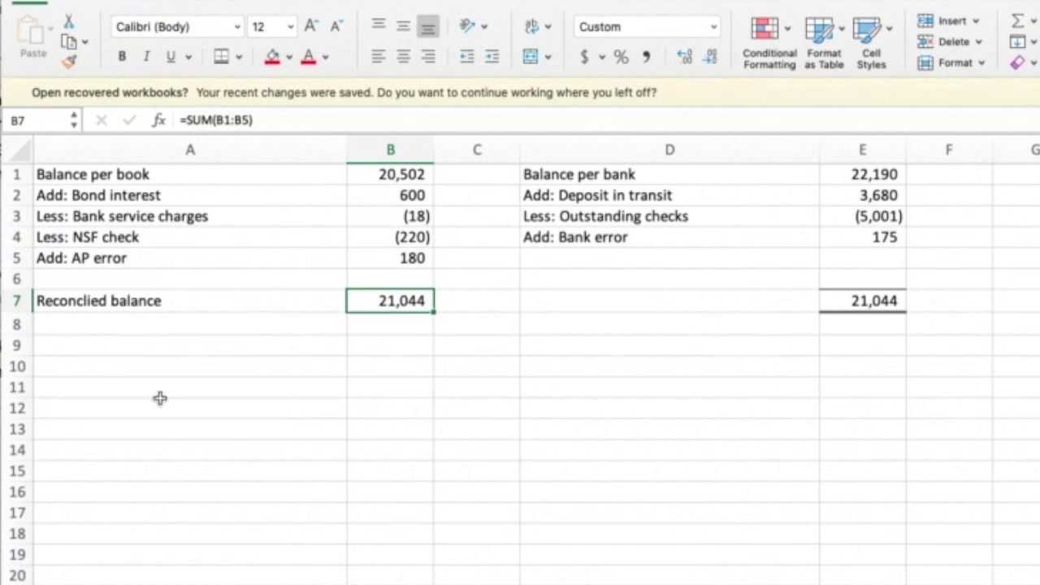
# - Record the interest revenue credit line: an indented "Cr. Interest revenue" in A13 with 600 in C13
pyautogui.click(129, 433)
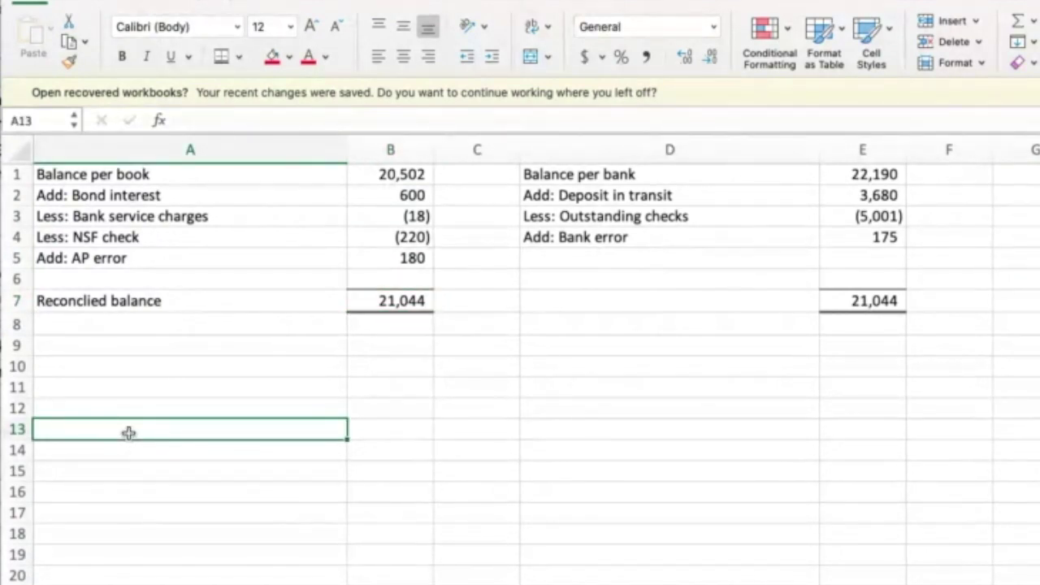
pyautogui.doubleClick(129, 433)
pyautogui.write('Cr.')
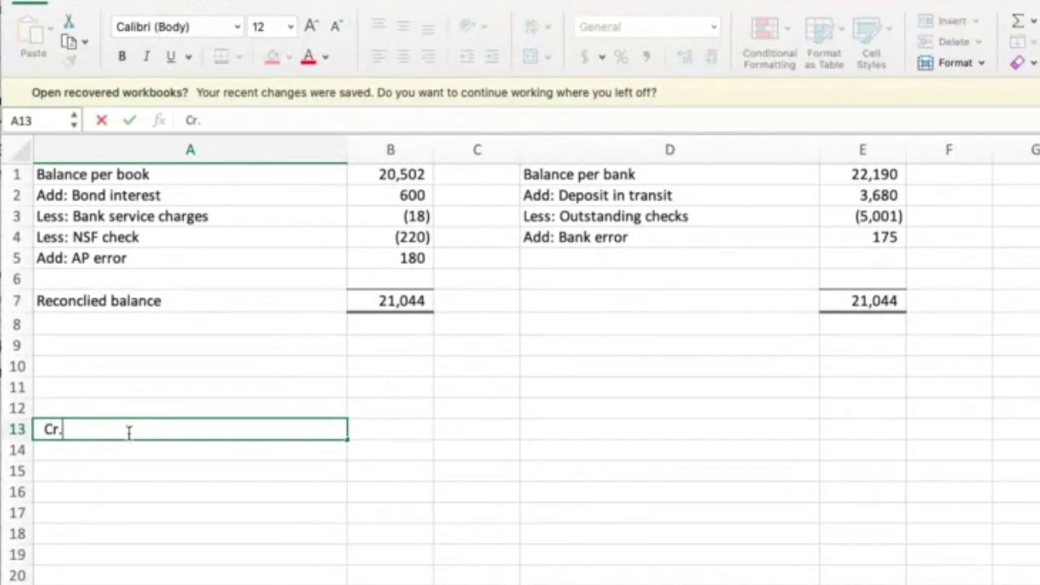
pyautogui.write(' interest revenue')
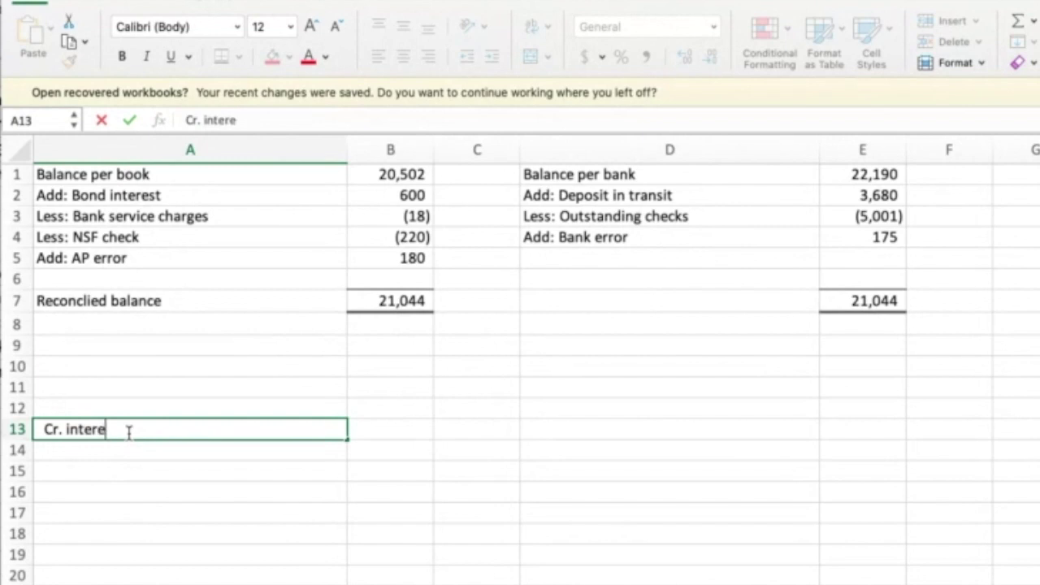
pyautogui.press('Tab')
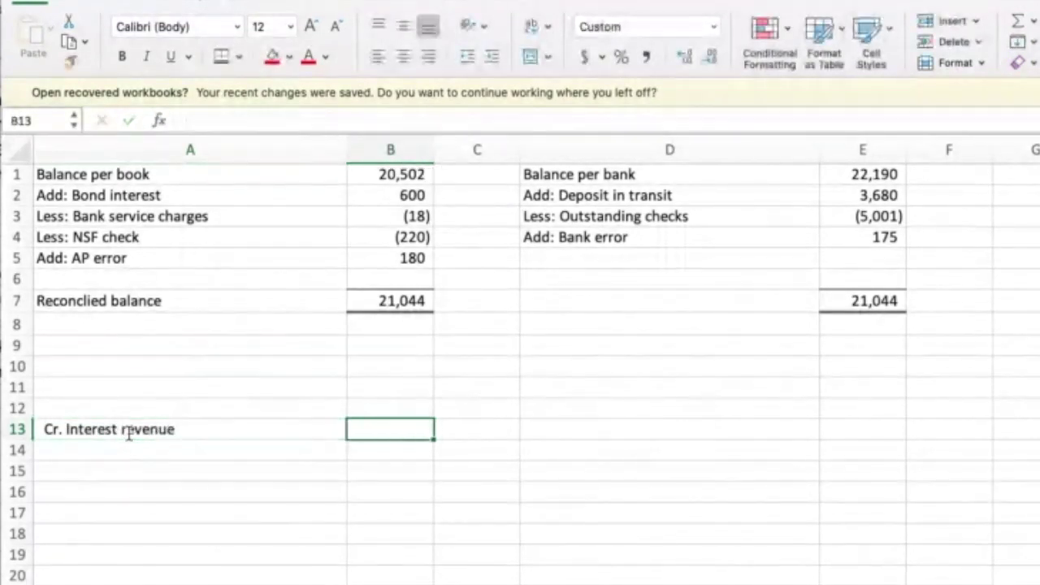
pyautogui.press('Tab')
pyautogui.write('600')
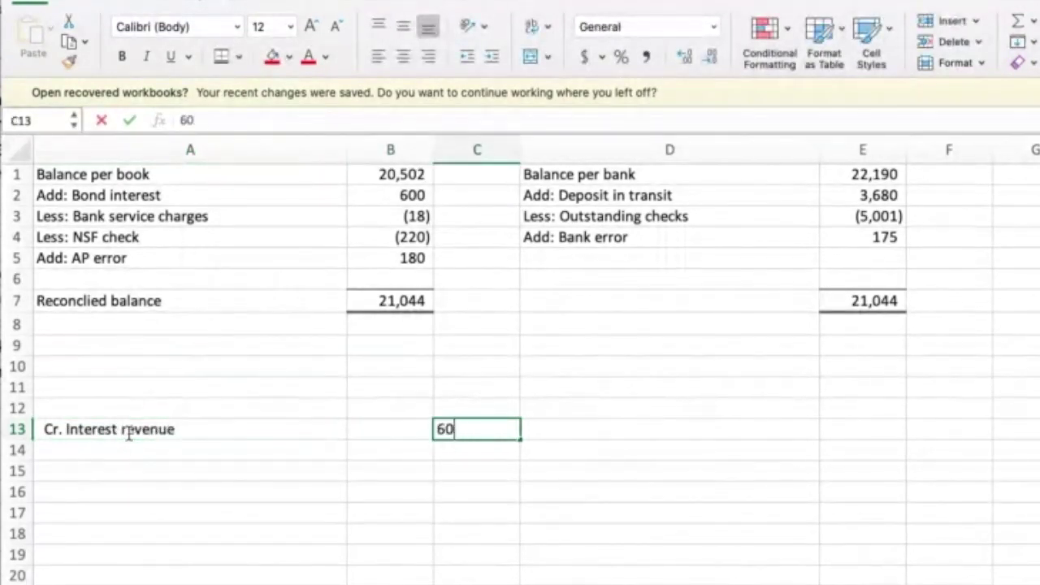
pyautogui.press('Return')
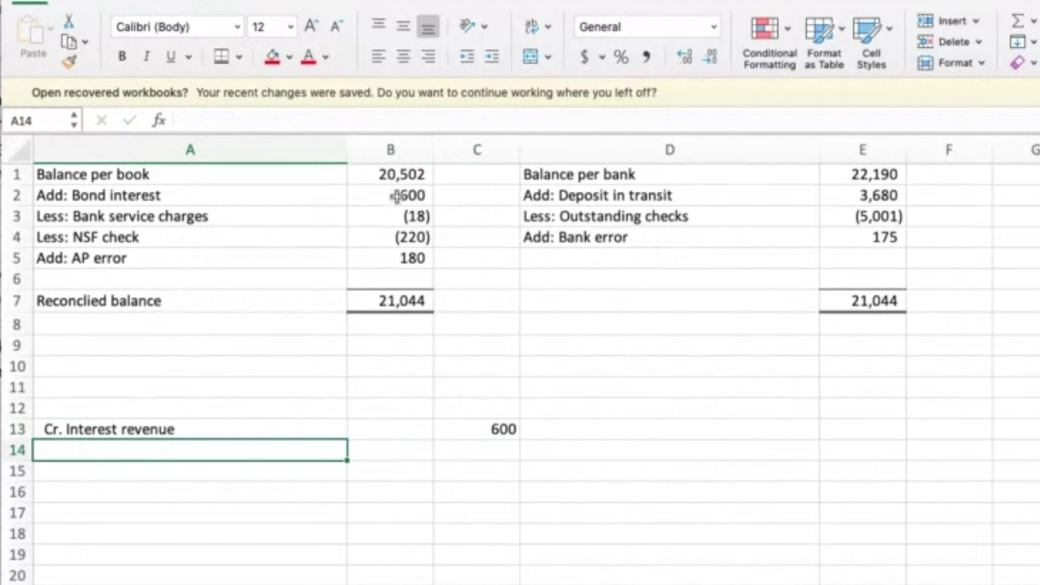
# - Add the debit line "Dr. Bank service change" in A12 with the amount 18 in B12
pyautogui.click(120, 409)
pyautogui.write('Dr. Ba')
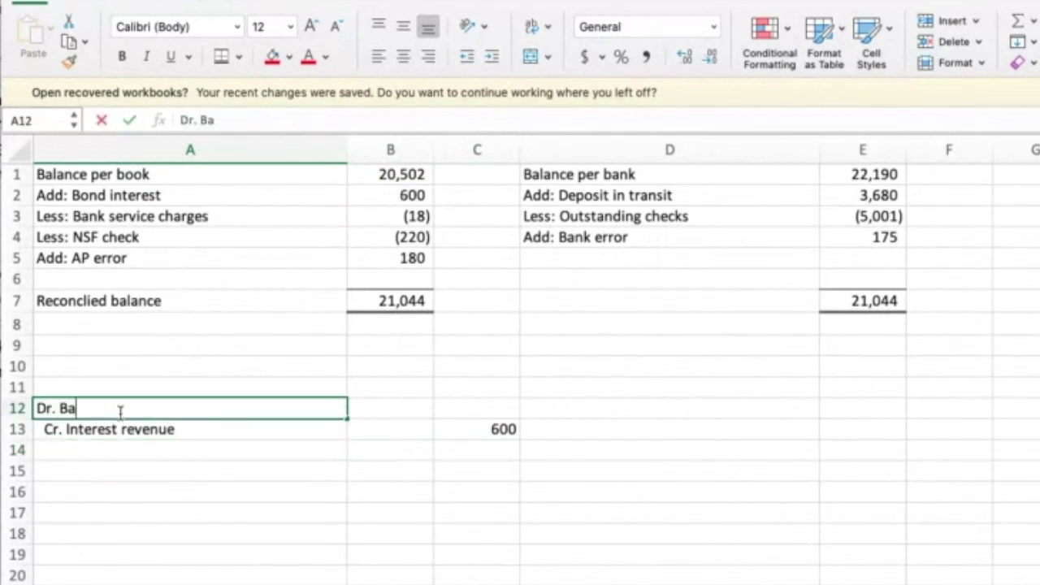
pyautogui.write('nk service change')
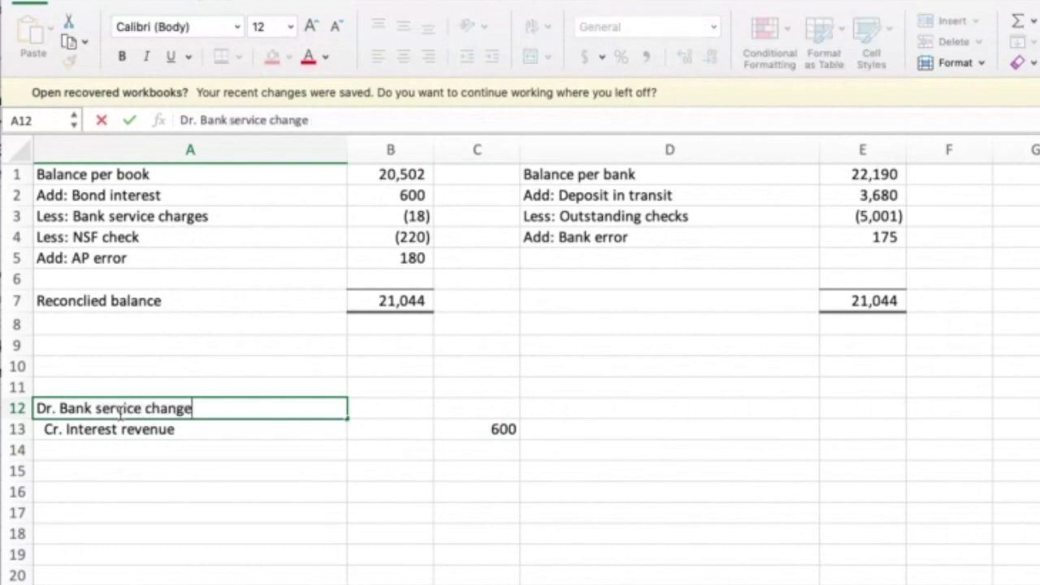
pyautogui.press('Tab')
pyautogui.write('8')
pyautogui.press('BackSpace')
pyautogui.write('19')
pyautogui.press('BackSpace')
pyautogui.write('8')
pyautogui.press('Return')
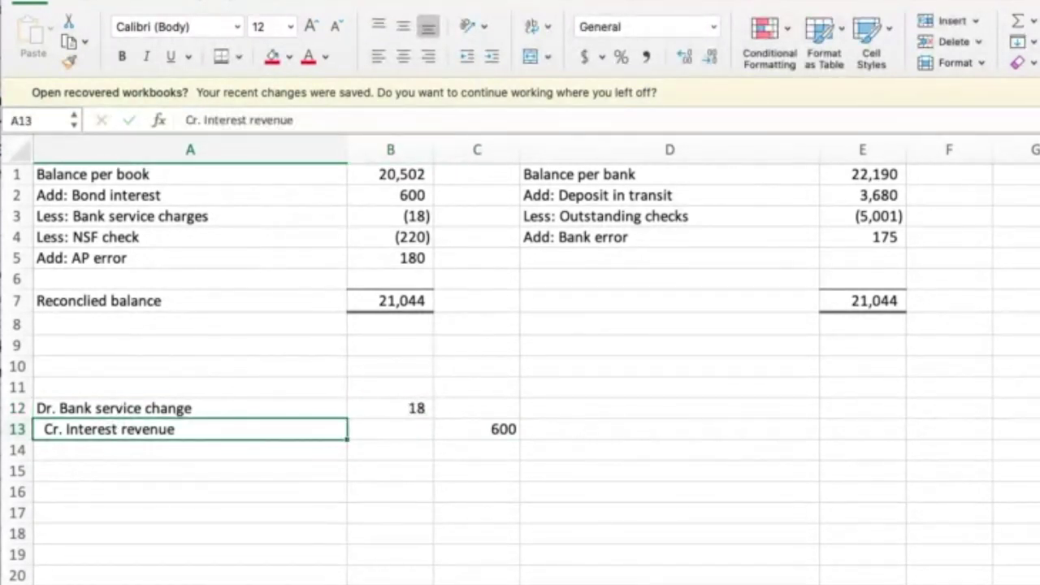
# - Record the NSF check adjustment as "Dr. Accounts receivable" in A11 with 220 in B11
pyautogui.click(128, 236)
pyautogui.click(140, 220)
pyautogui.click(138, 238)
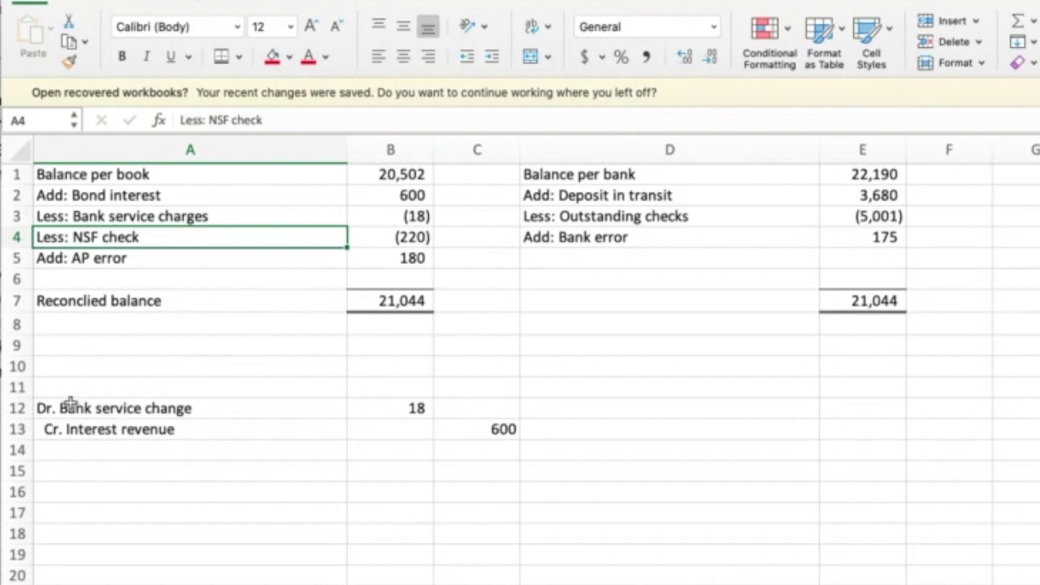
pyautogui.click(72, 378)
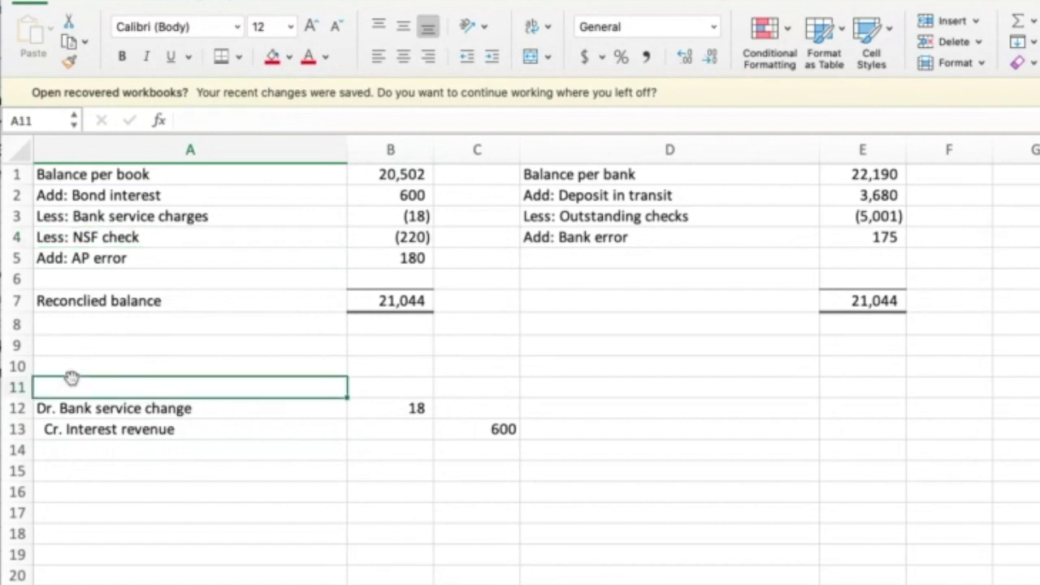
pyautogui.write('Dr. Accounts receivable')
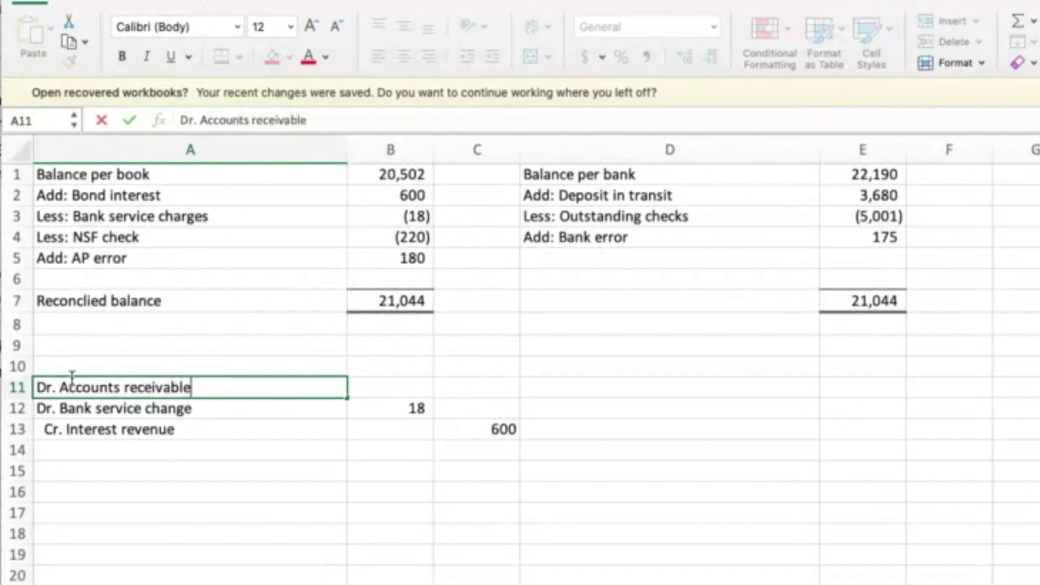
pyautogui.press('Tab')
pyautogui.write('220')
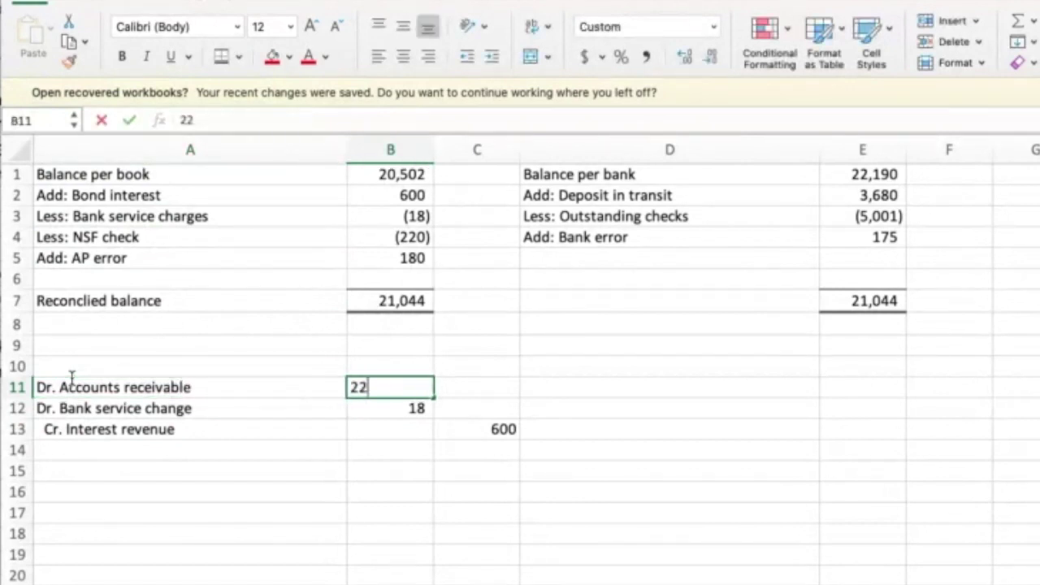
pyautogui.press('Return')
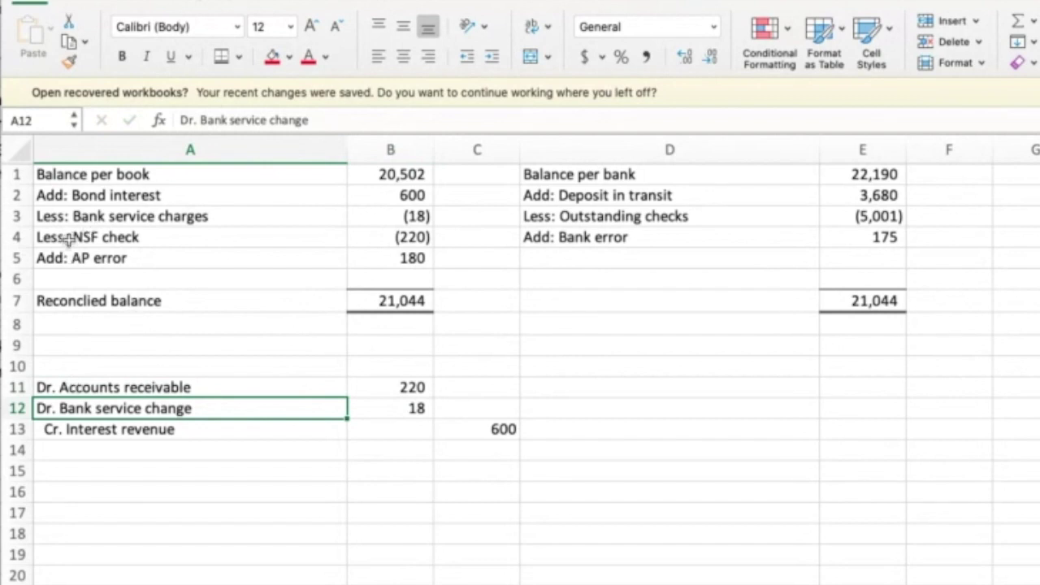
# - Record the AP error correction as an indented "Cr. Accounts payable" in A14 with 180 in C14
pyautogui.click(91, 258)
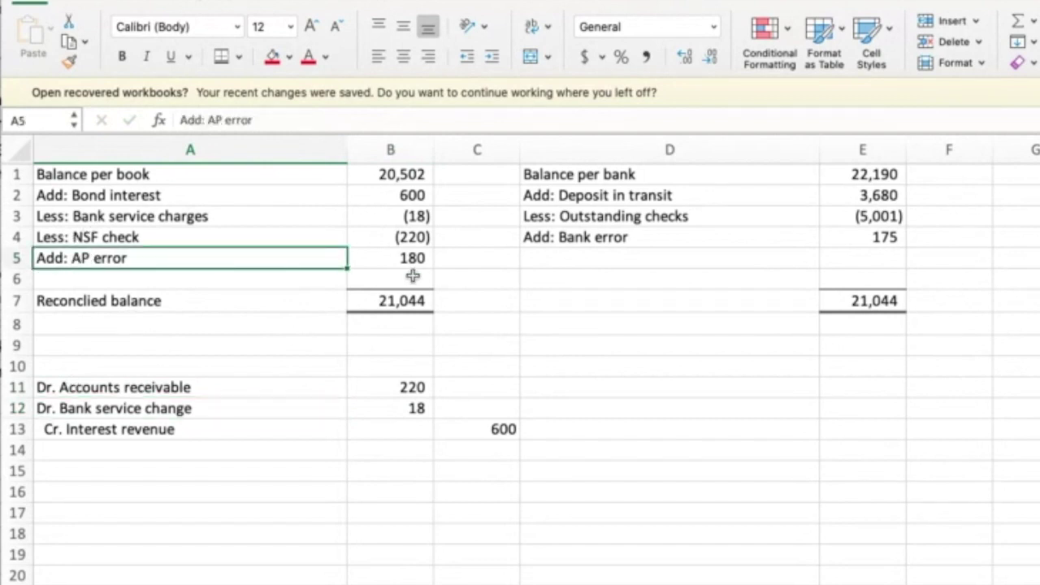
pyautogui.click(411, 256)
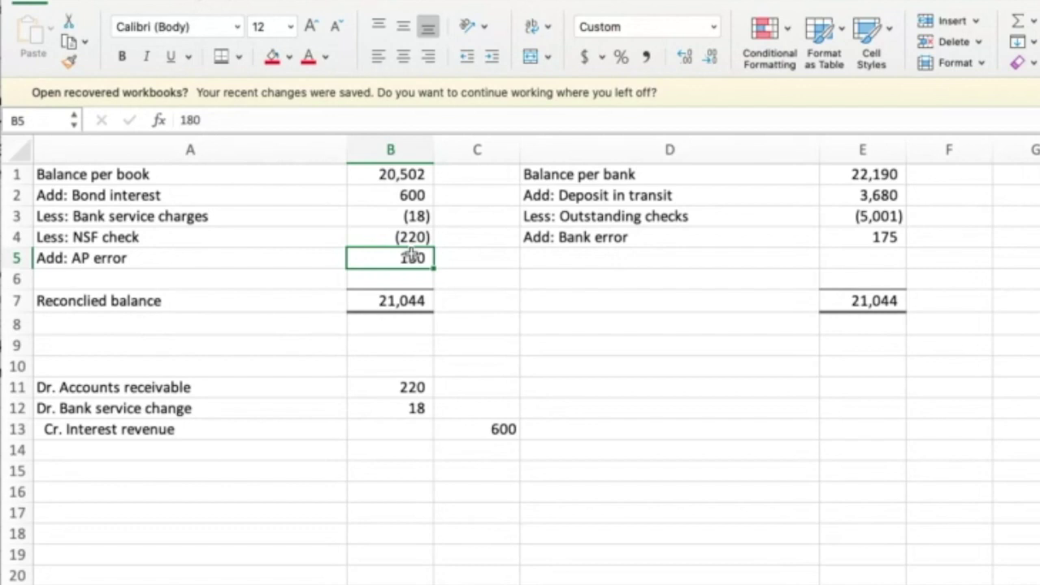
pyautogui.click(129, 452)
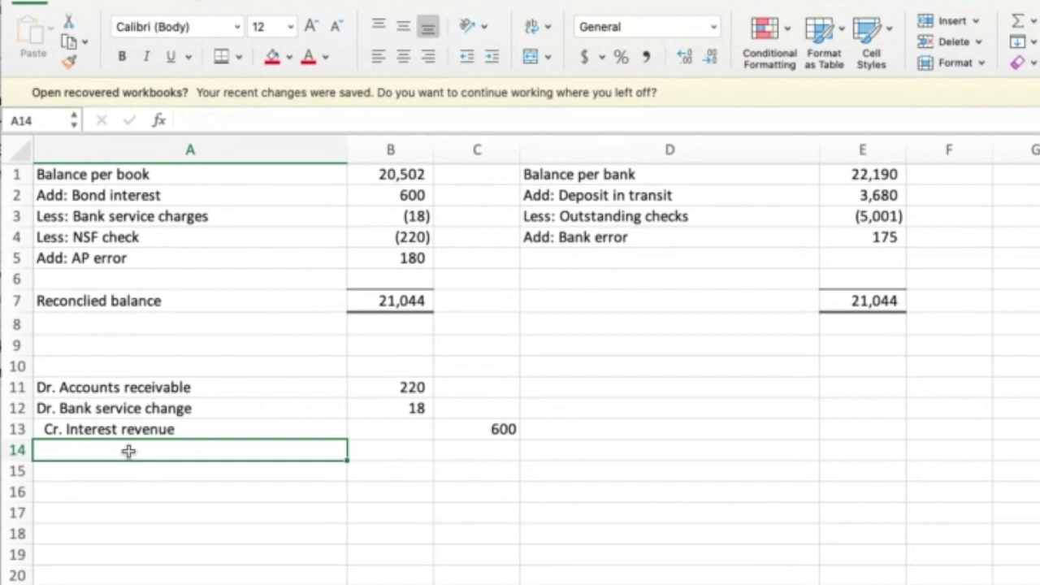
pyautogui.write('Cr. Accounts payable')
pyautogui.press('Tab')
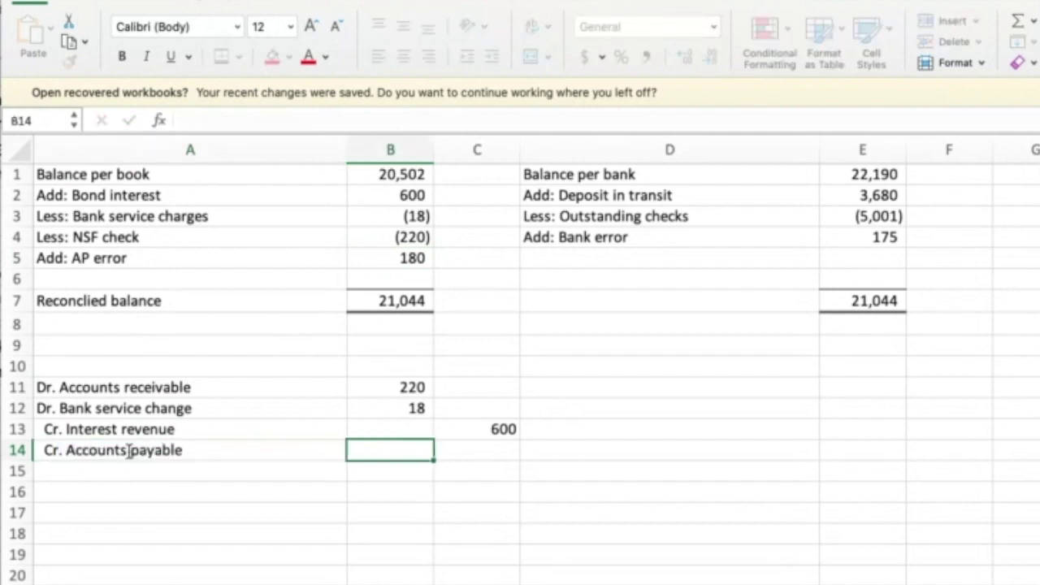
pyautogui.press('Tab')
pyautogui.write('180')
pyautogui.press('Return')
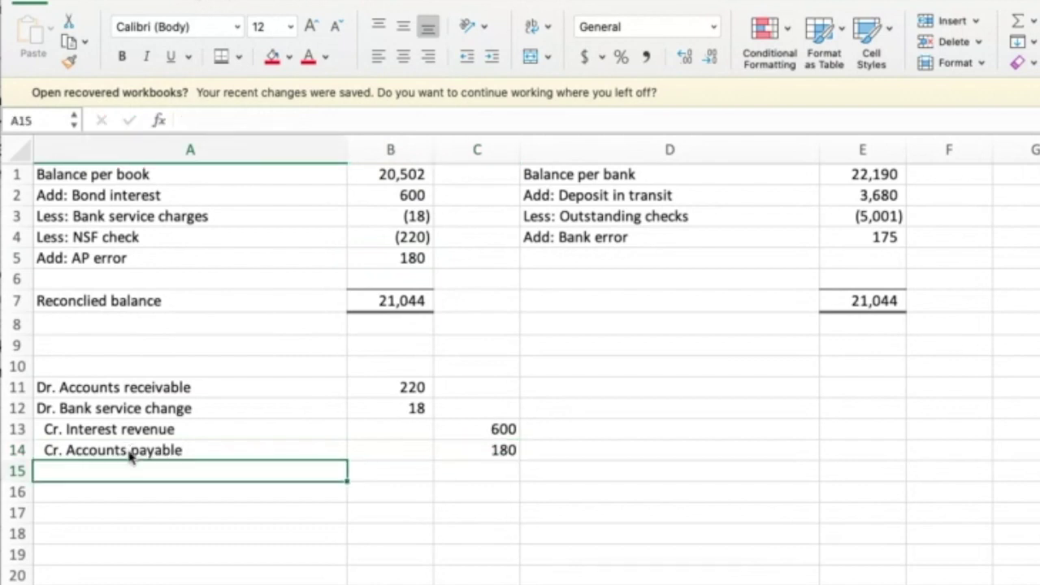
# - Enter the label "Dr. Cash" in A10, above the accounts receivable line
pyautogui.click(121, 367)
pyautogui.write('Dr. ')
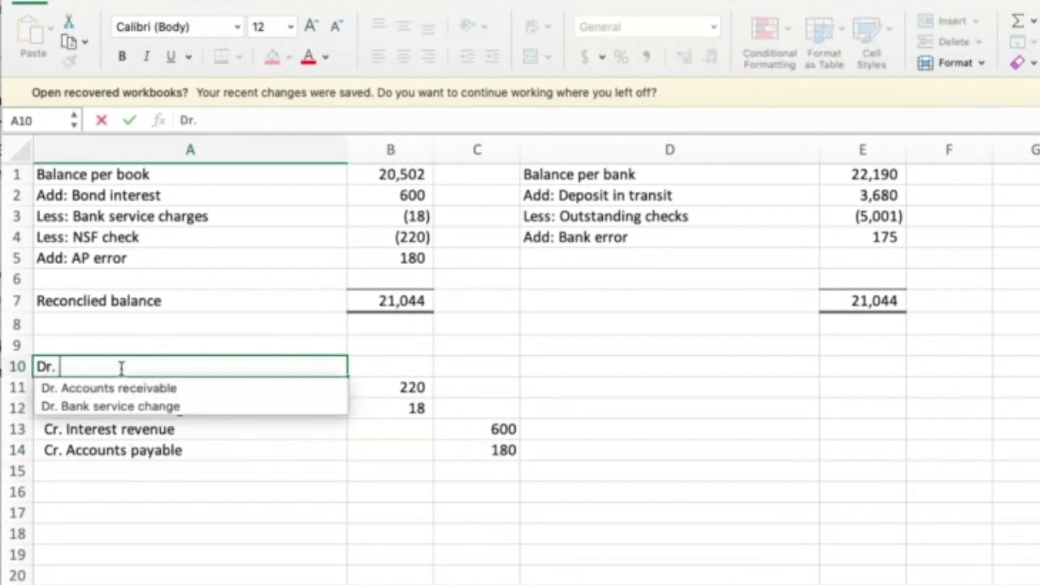
pyautogui.write('B')
pyautogui.press('BackSpace')
pyautogui.press('BackSpace')
pyautogui.write('Cash')
pyautogui.press('Return')
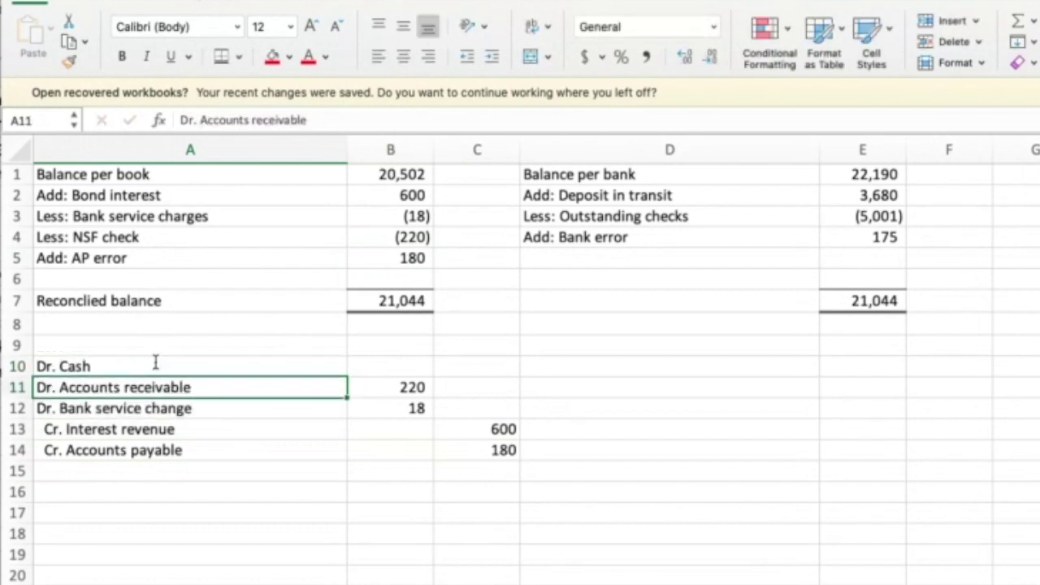
# - Calculate the cash debit in B10 as reconciled balance minus balance per book with =B7-B1
pyautogui.click(397, 368)
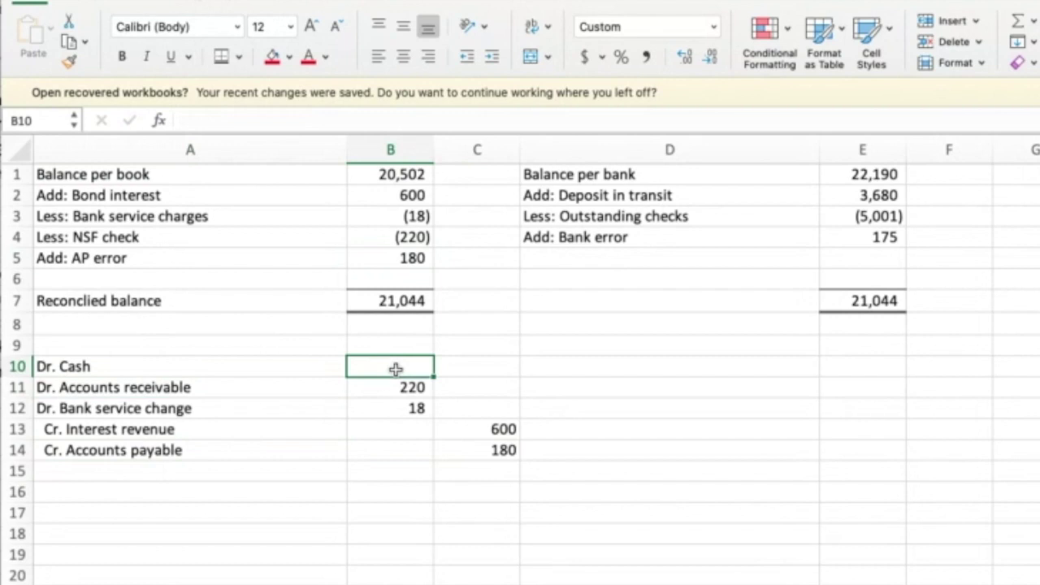
pyautogui.write('=')
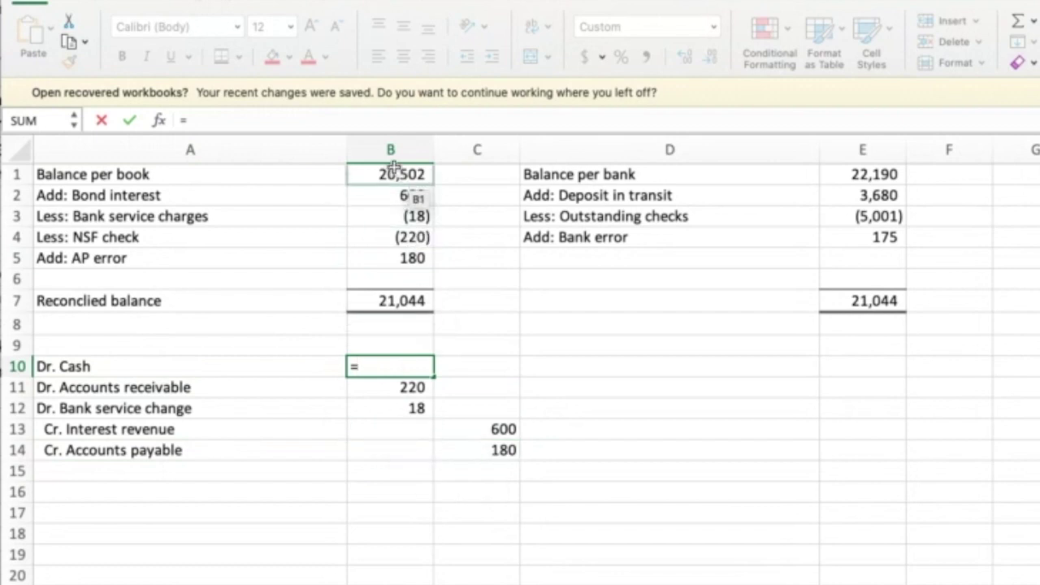
pyautogui.click(401, 301)
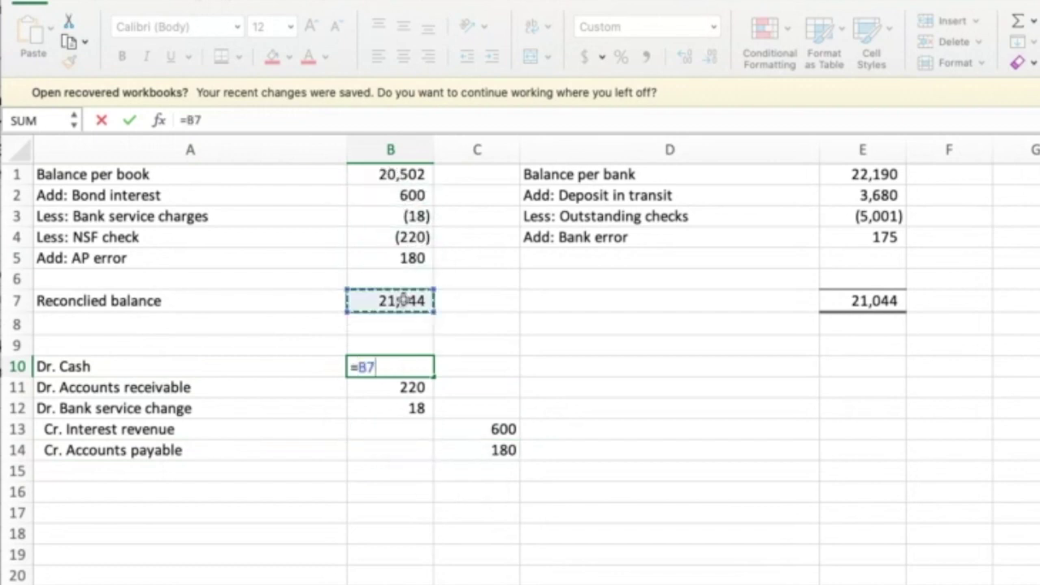
pyautogui.write('-')
pyautogui.click(396, 174)
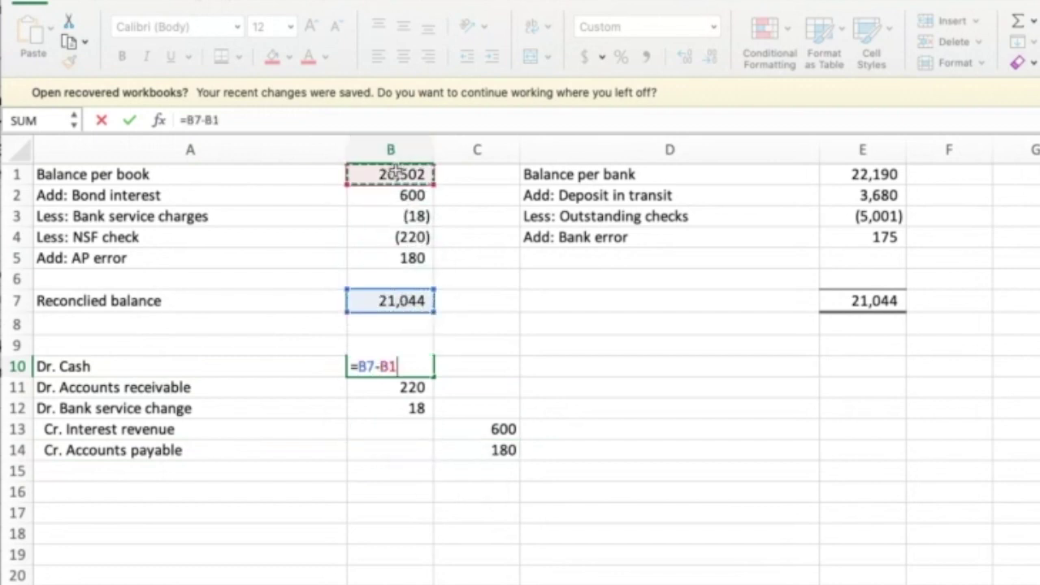
pyautogui.press('Return')
pyautogui.click(533, 474)
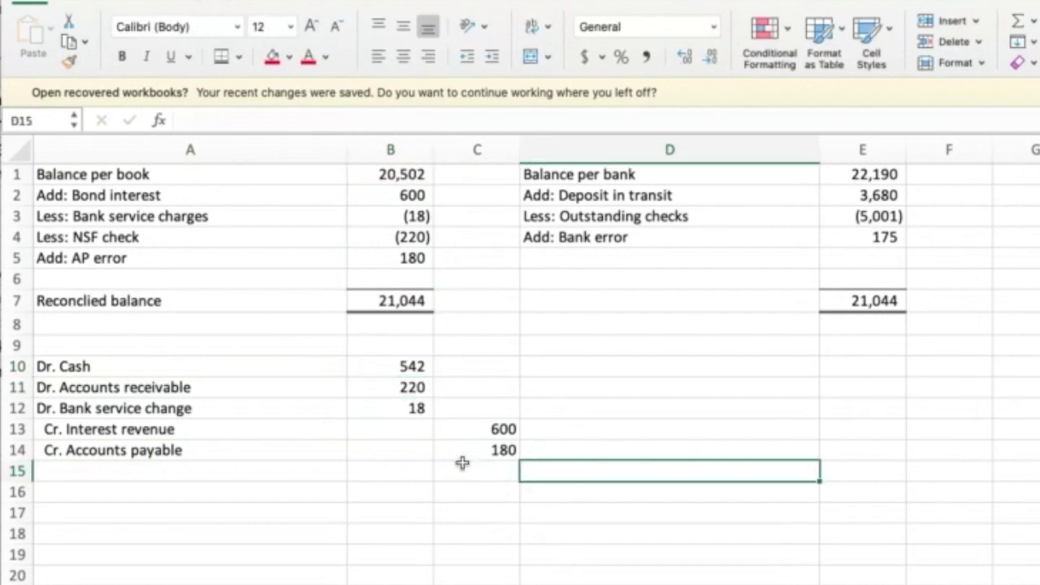
# - Review the completed journal entry in A10:C14, comparing the debits in column B with the credits in column C
pyautogui.click(394, 372)
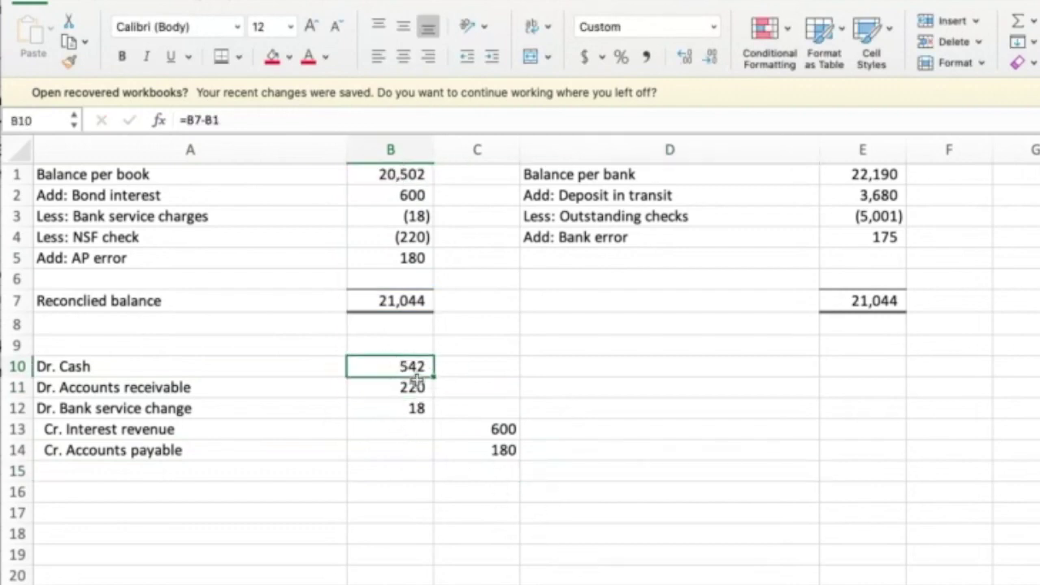
pyautogui.moveTo(412, 386); pyautogui.dragTo(476, 449)
pyautogui.click(568, 512)
pyautogui.moveTo(387, 366); pyautogui.dragTo(387, 436)
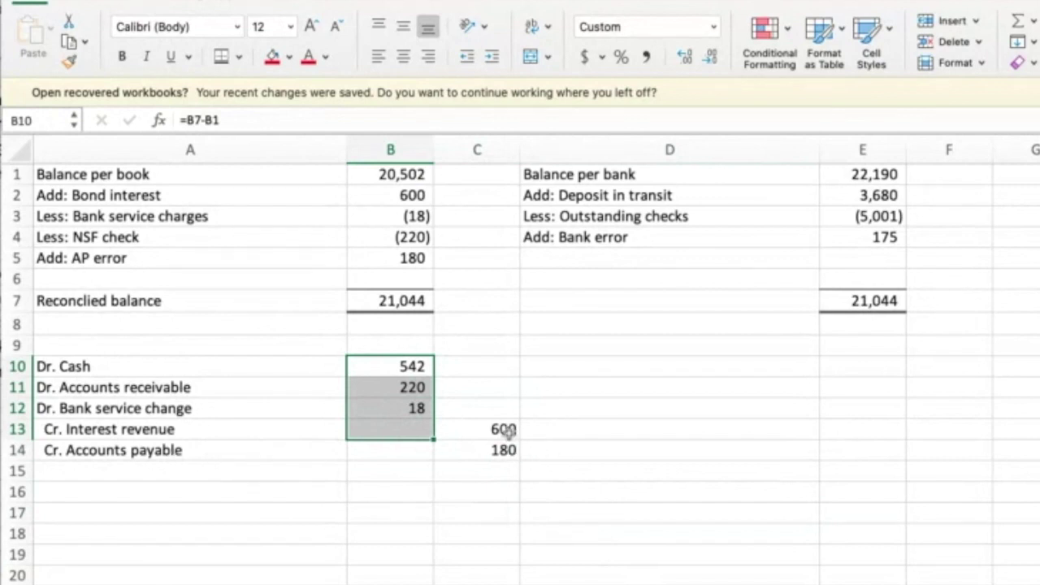
pyautogui.moveTo(498, 431); pyautogui.dragTo(495, 449)
pyautogui.click(581, 488)
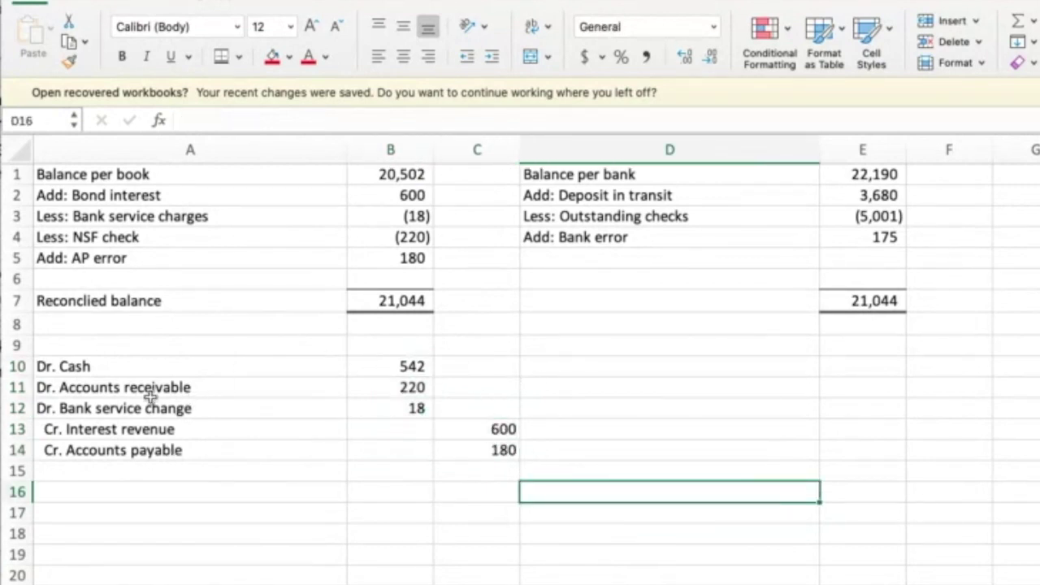
pyautogui.click(148, 366)
pyautogui.moveTo(148, 366); pyautogui.dragTo(477, 458)
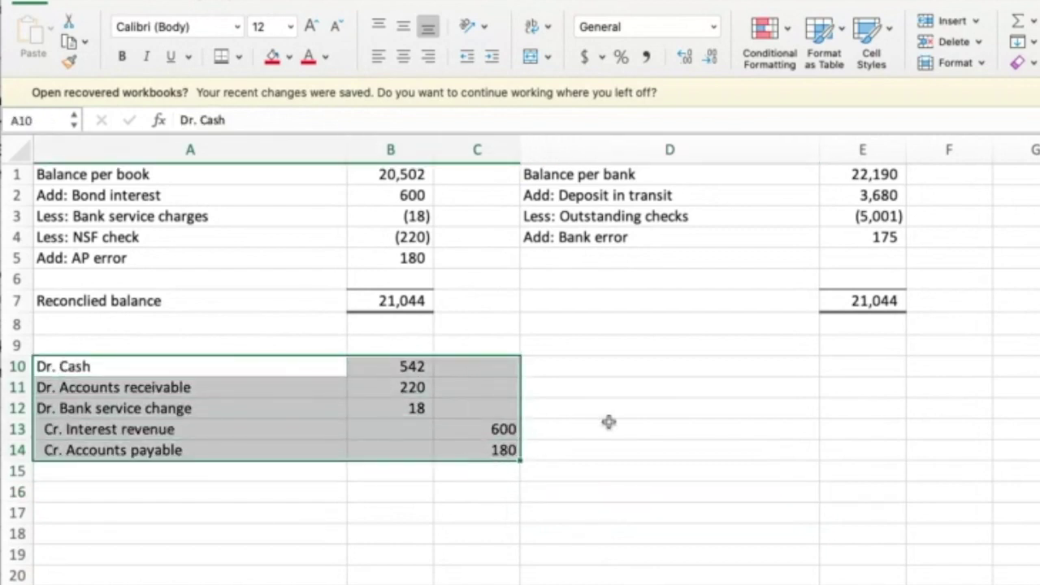